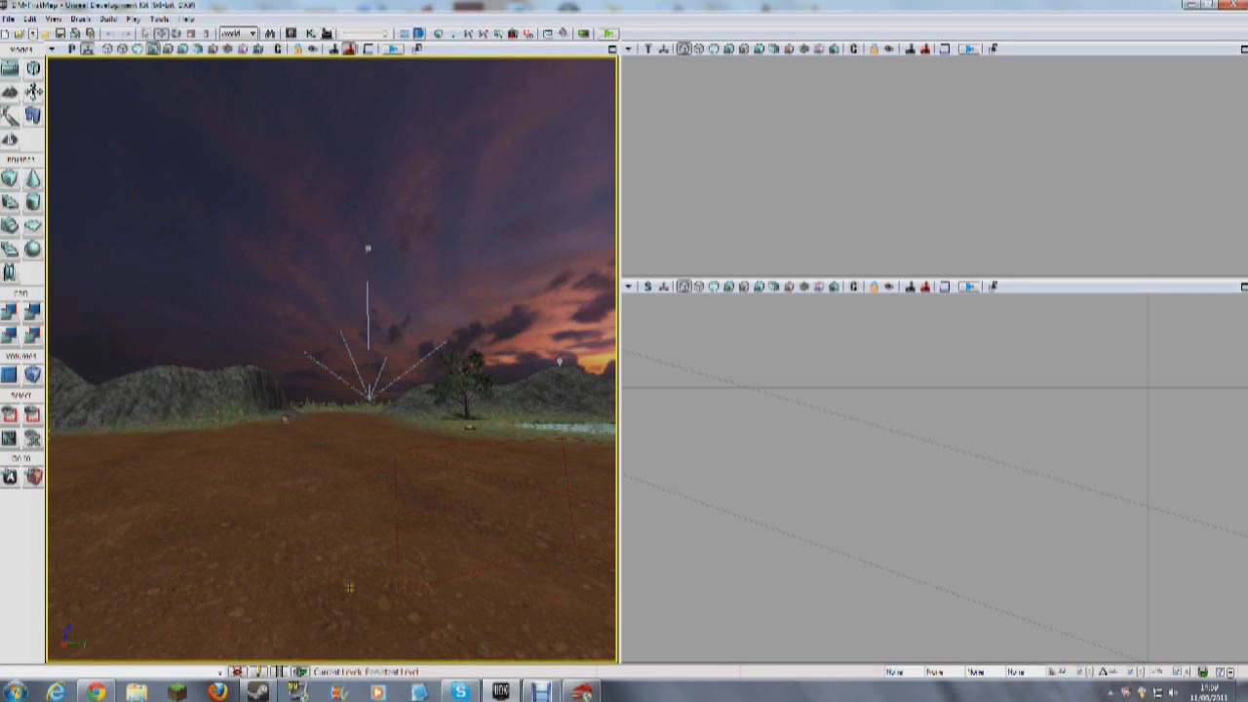
{"action": "mouse_move", "coordinate": [351, 587]}
{"action": "left_mouse_down"}
{"action": "mouse_move", "coordinate": [370, 487]}
{"action": "mouse_move", "coordinate": [375, 599]}
{"action": "mouse_move", "coordinate": [351, 653]}
{"action": "mouse_move", "coordinate": [359, 575]}
{"action": "left_mouse_up"}
{"action": "left_click_drag", "start_coordinate": [564, 558], "coordinate": [50, 312]}
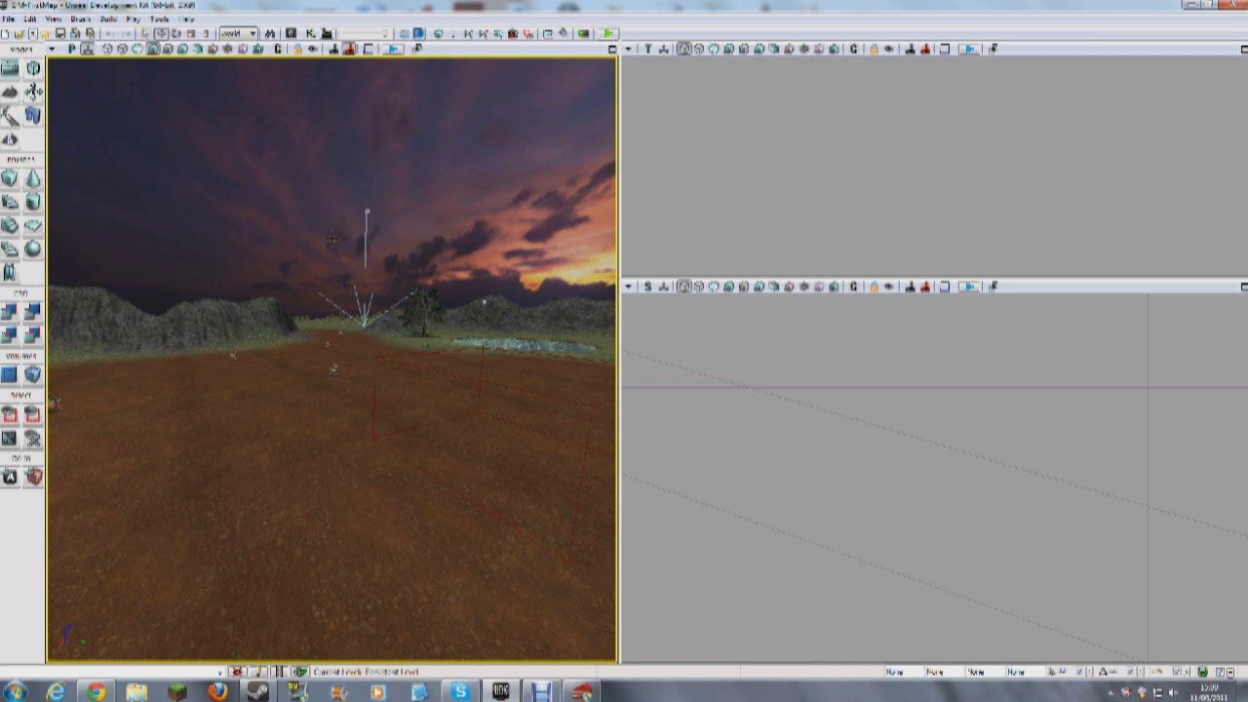
{"action": "right_click_drag", "start_coordinate": [340, 468], "coordinate": [368, 487]}
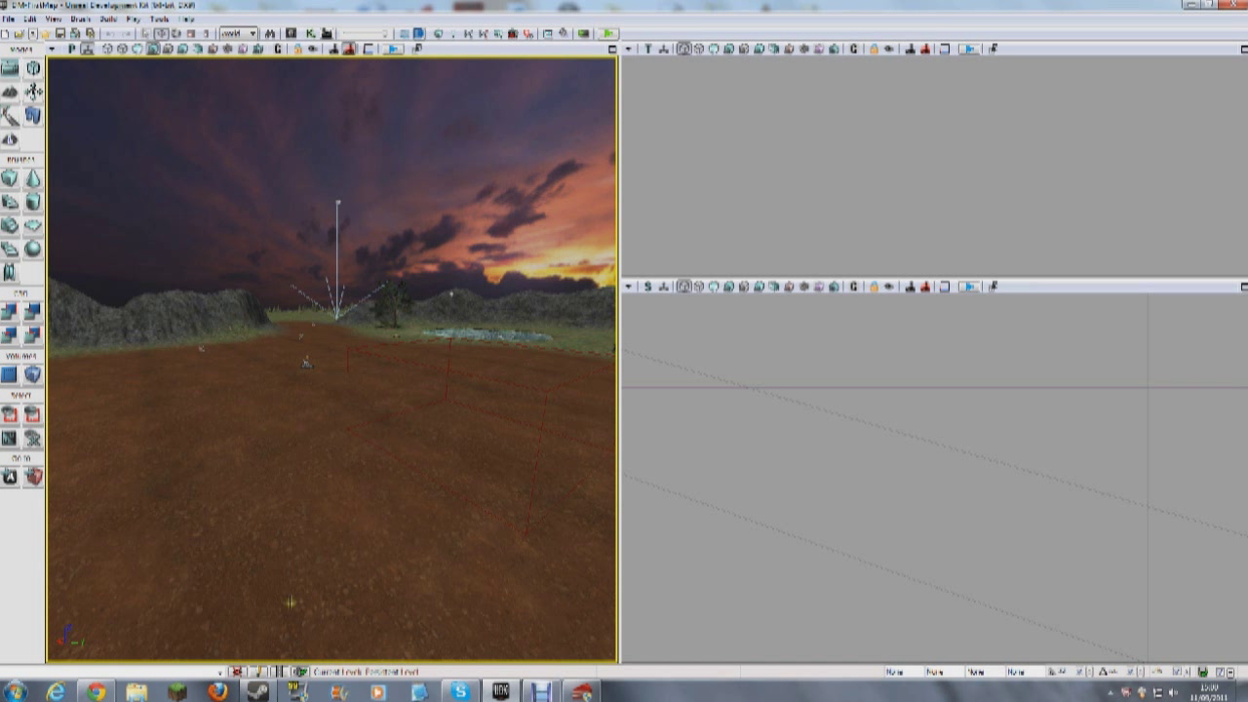
{"action": "left_click", "coordinate": [16, 691]}
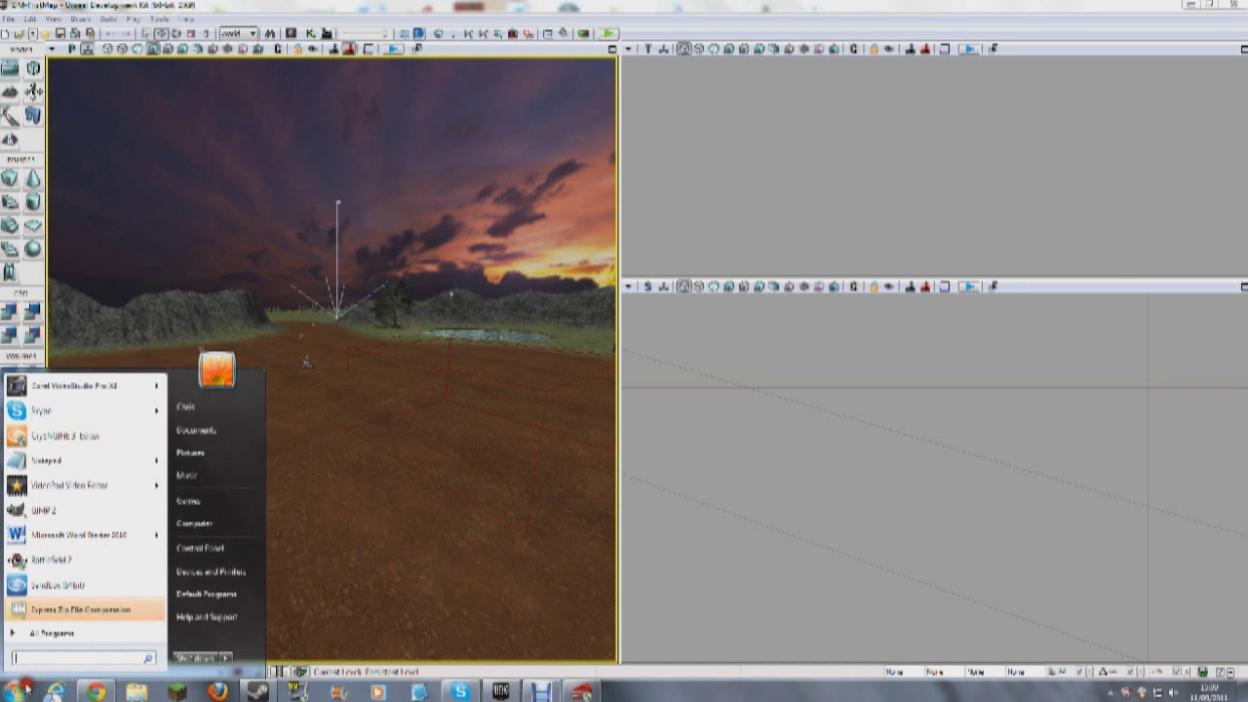
{"action": "left_click", "coordinate": [26, 689]}
{"action": "left_click", "coordinate": [14, 691]}
{"action": "left_click", "coordinate": [14, 691]}
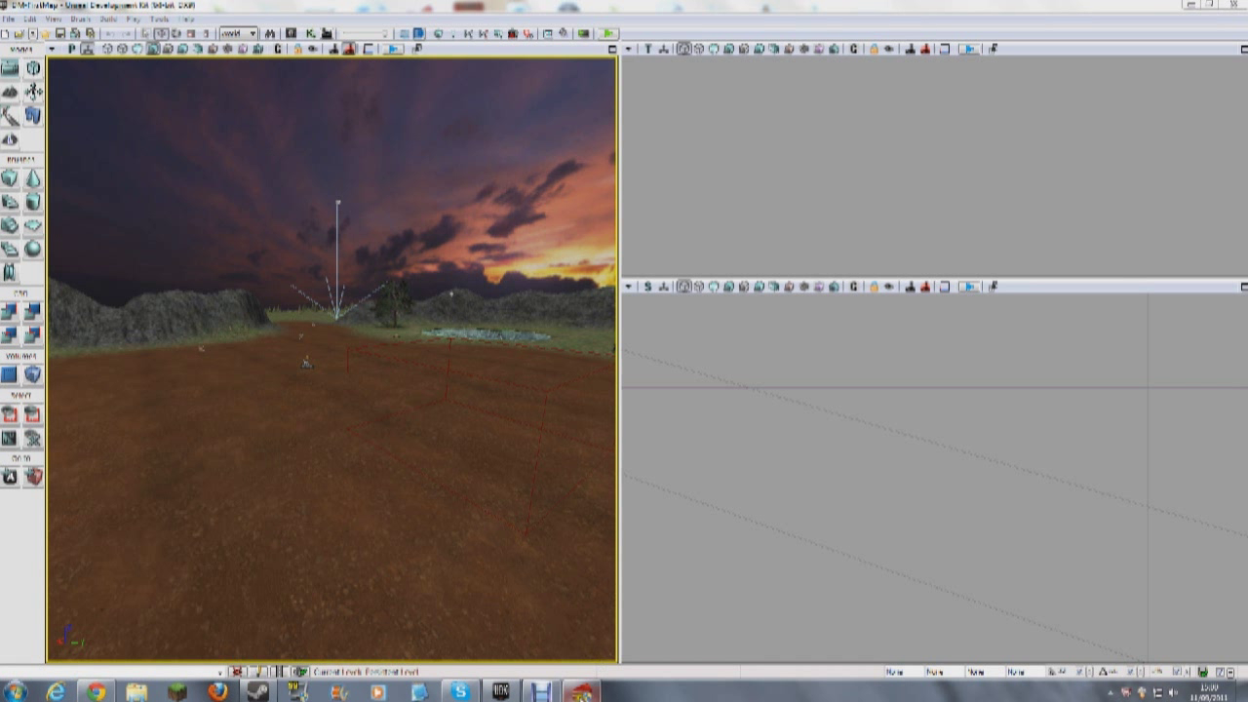
- Switch to Unreal Frontend and move its window higher over the editor
{"action": "left_click", "coordinate": [581, 692]}
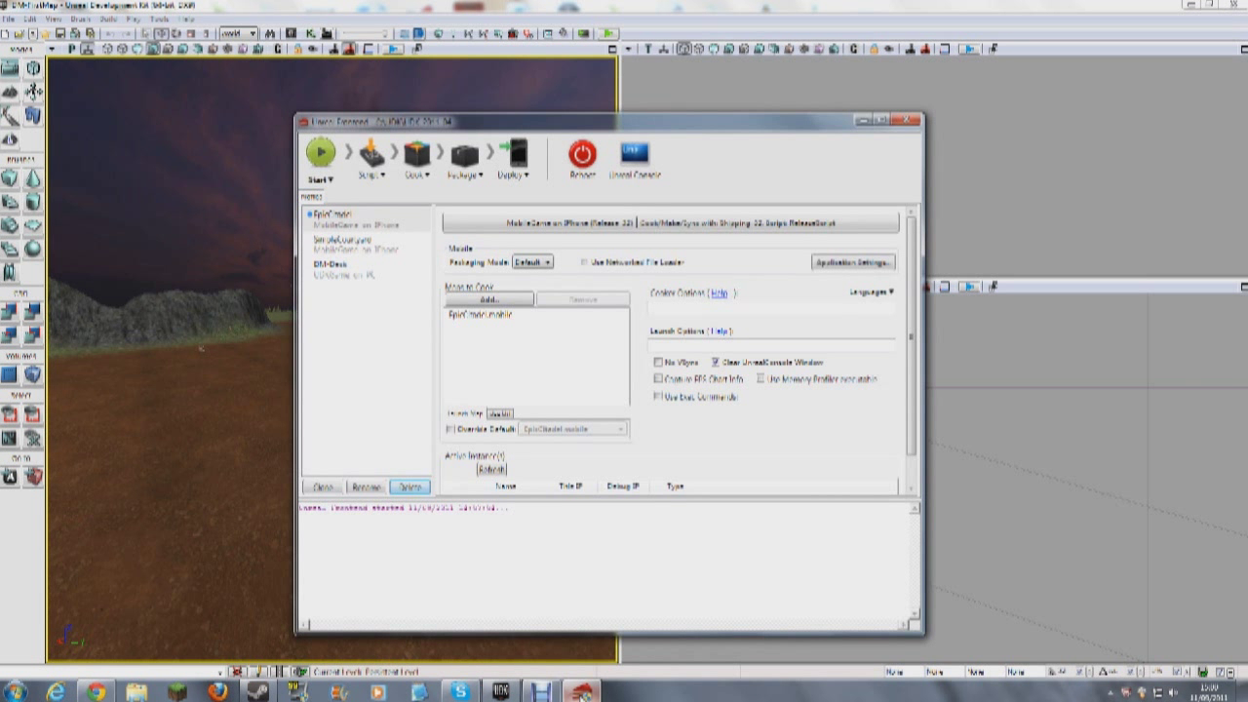
{"action": "left_click_drag", "start_coordinate": [531, 126], "coordinate": [536, 88]}
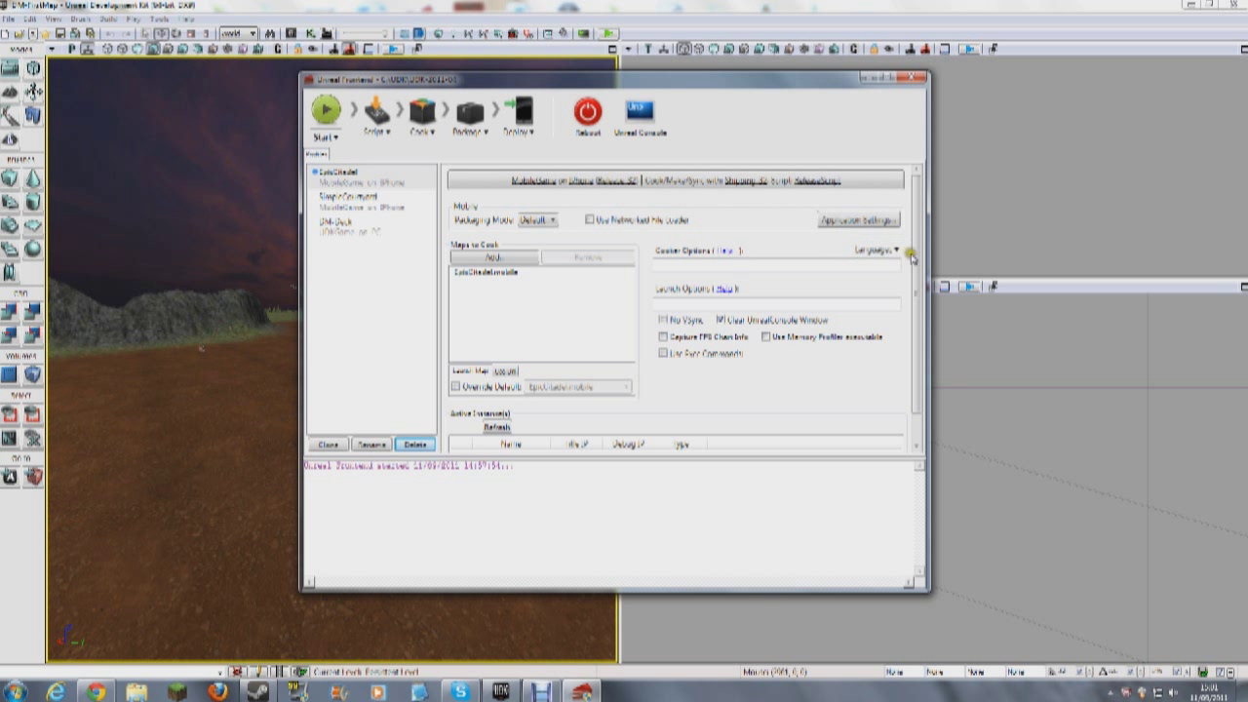
{"action": "scroll", "coordinate": [906, 251], "scroll_direction": "down", "scroll_amount": 1}
{"action": "scroll", "coordinate": [913, 298], "scroll_direction": "up", "scroll_amount": 1}
- Look through the settings of the EpicCitadel, SimpleCourtyard and DM-Deck profiles
{"action": "left_click", "coordinate": [376, 200]}
{"action": "left_click", "coordinate": [378, 228]}
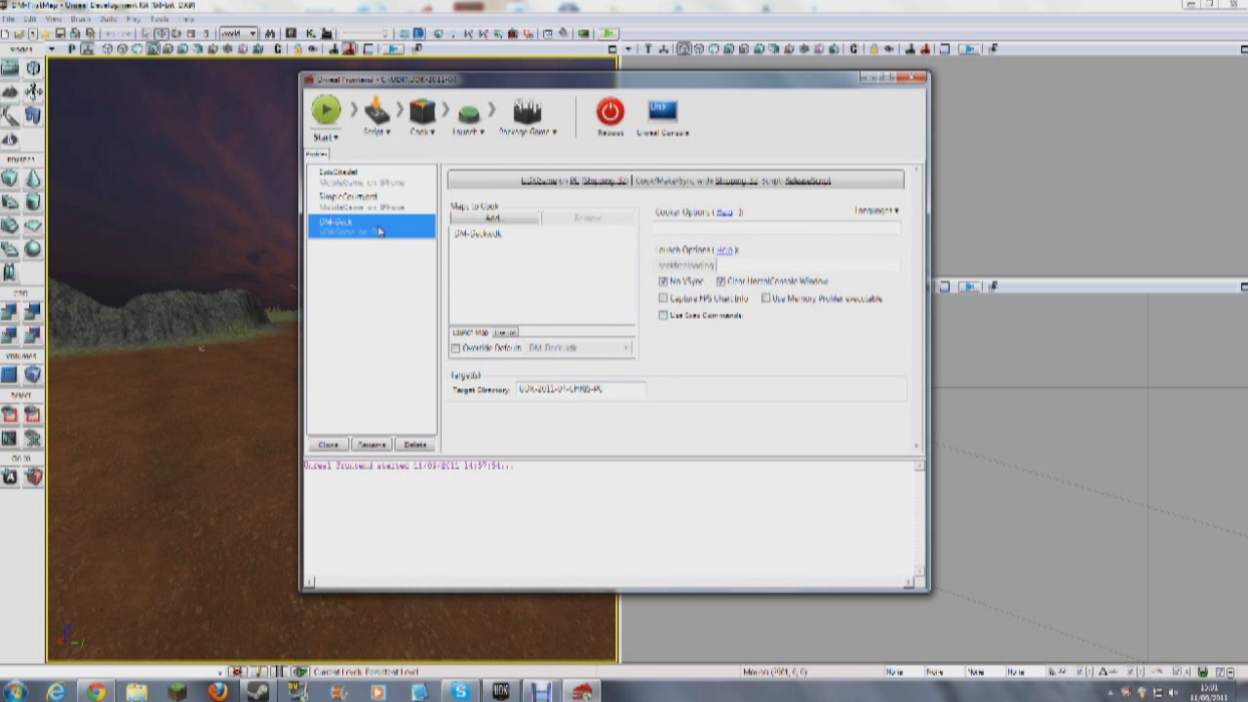
{"action": "left_click", "coordinate": [383, 200]}
{"action": "left_click", "coordinate": [380, 177]}
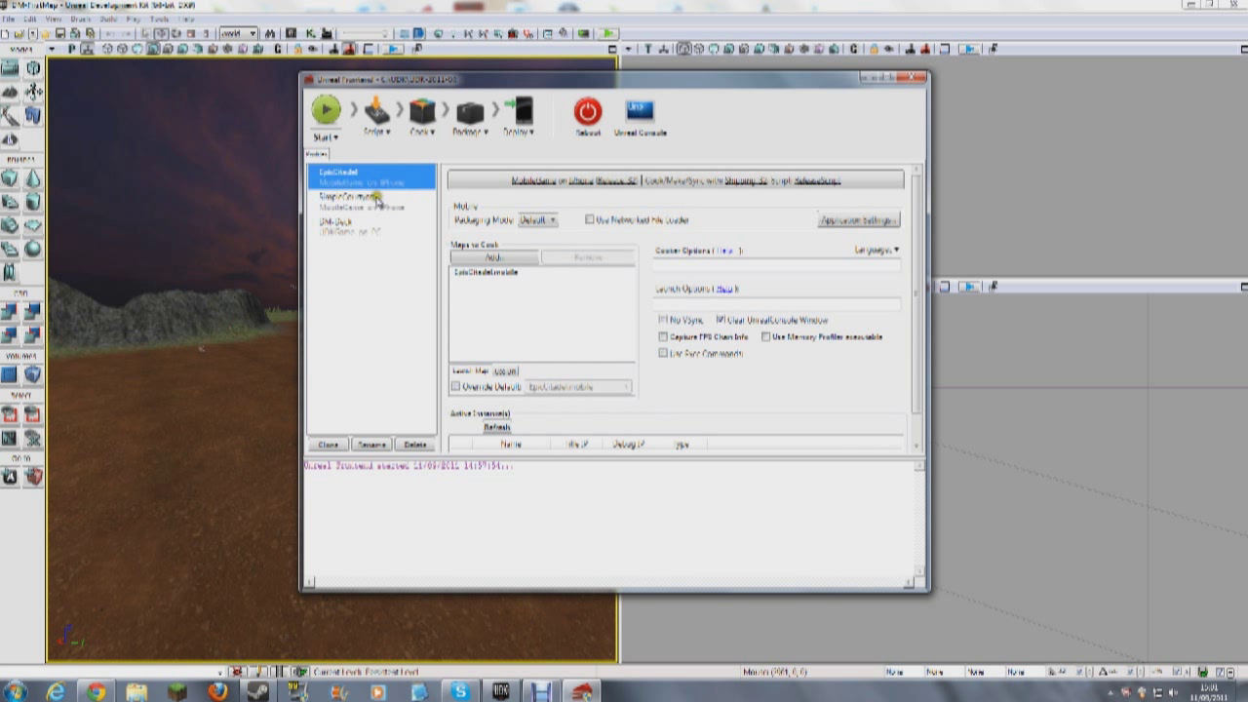
{"action": "left_click", "coordinate": [376, 199]}
{"action": "left_click", "coordinate": [378, 226]}
{"action": "left_click", "coordinate": [376, 200]}
{"action": "left_click", "coordinate": [376, 175]}
{"action": "left_click", "coordinate": [371, 201]}
{"action": "left_click", "coordinate": [358, 236]}
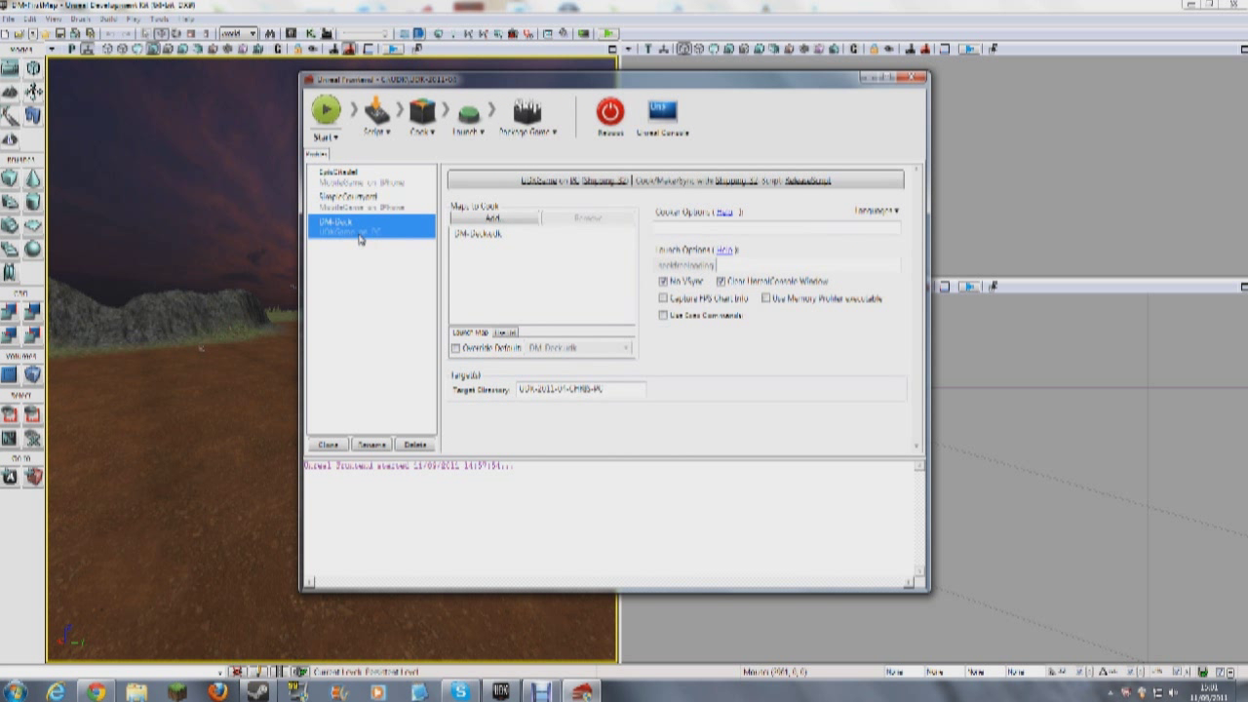
{"action": "left_click", "coordinate": [371, 200]}
{"action": "left_click", "coordinate": [376, 176]}
{"action": "left_click", "coordinate": [329, 137]}
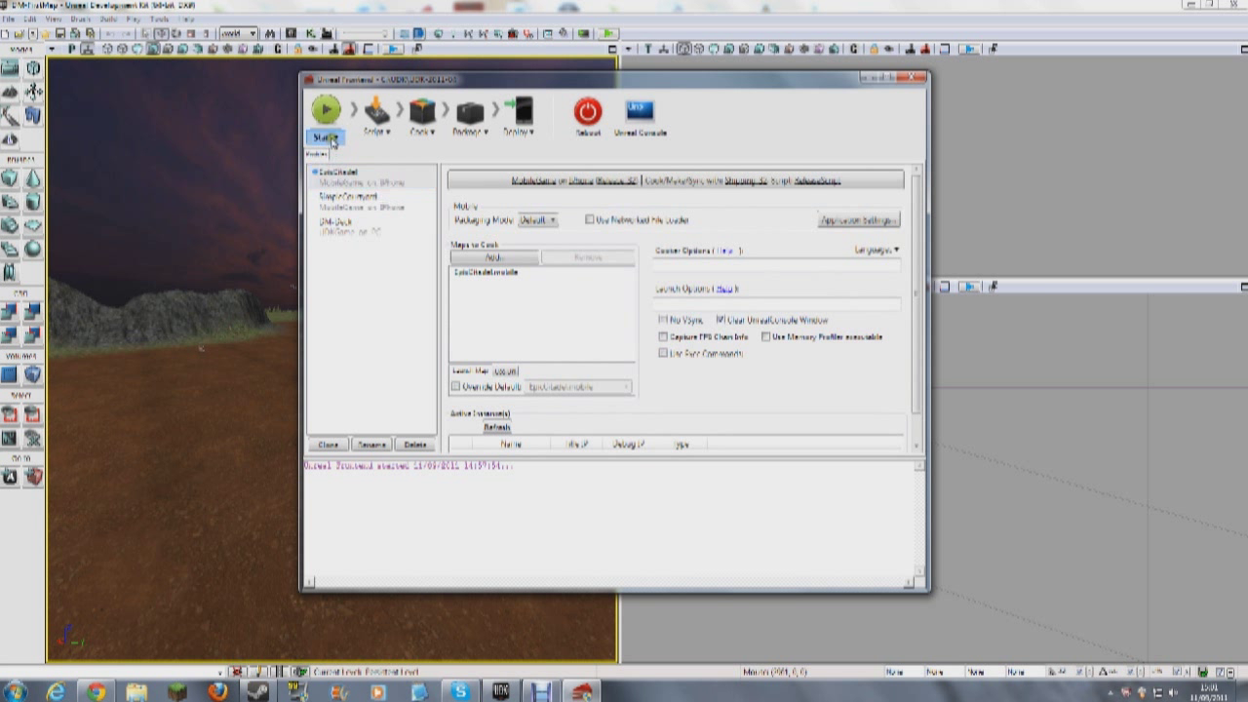
{"action": "left_click", "coordinate": [333, 138]}
{"action": "left_click", "coordinate": [336, 139]}
- Clone the DM-Deck profile and select the copy
{"action": "left_click", "coordinate": [349, 234]}
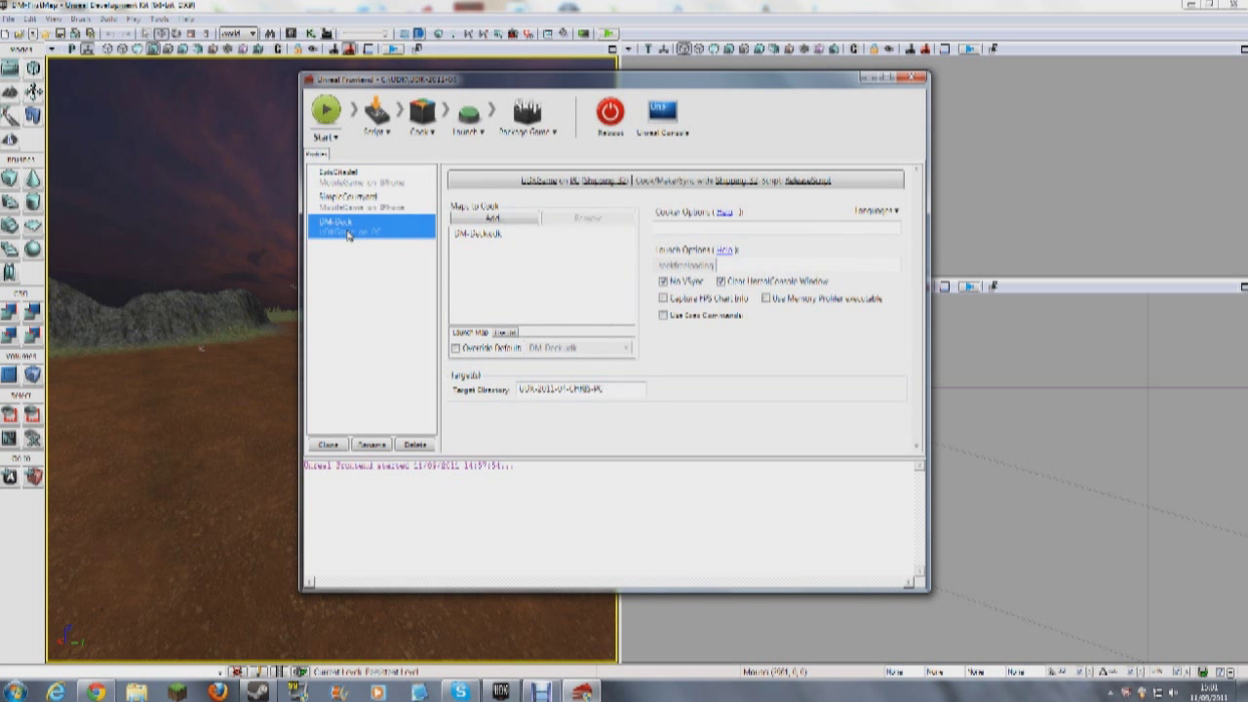
{"action": "left_click", "coordinate": [328, 444]}
{"action": "left_click", "coordinate": [370, 251]}
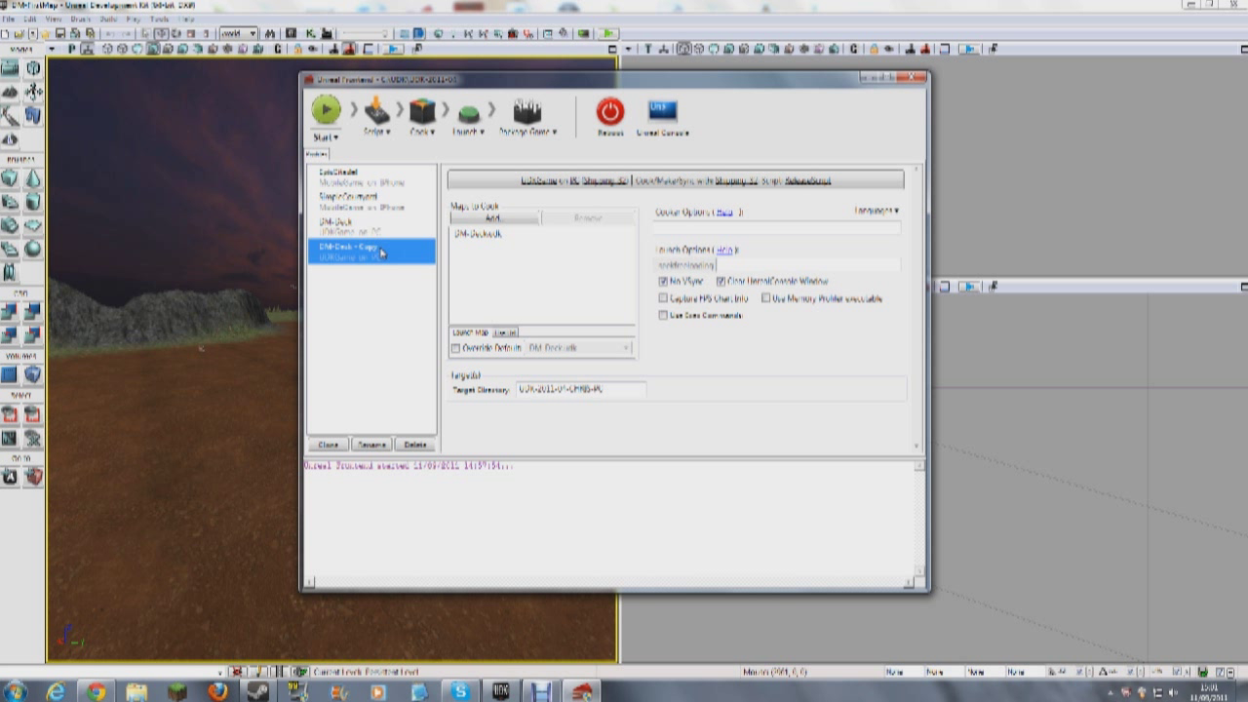
- Rename the cloned profile as DM-FirstMap
{"action": "left_click", "coordinate": [371, 445]}
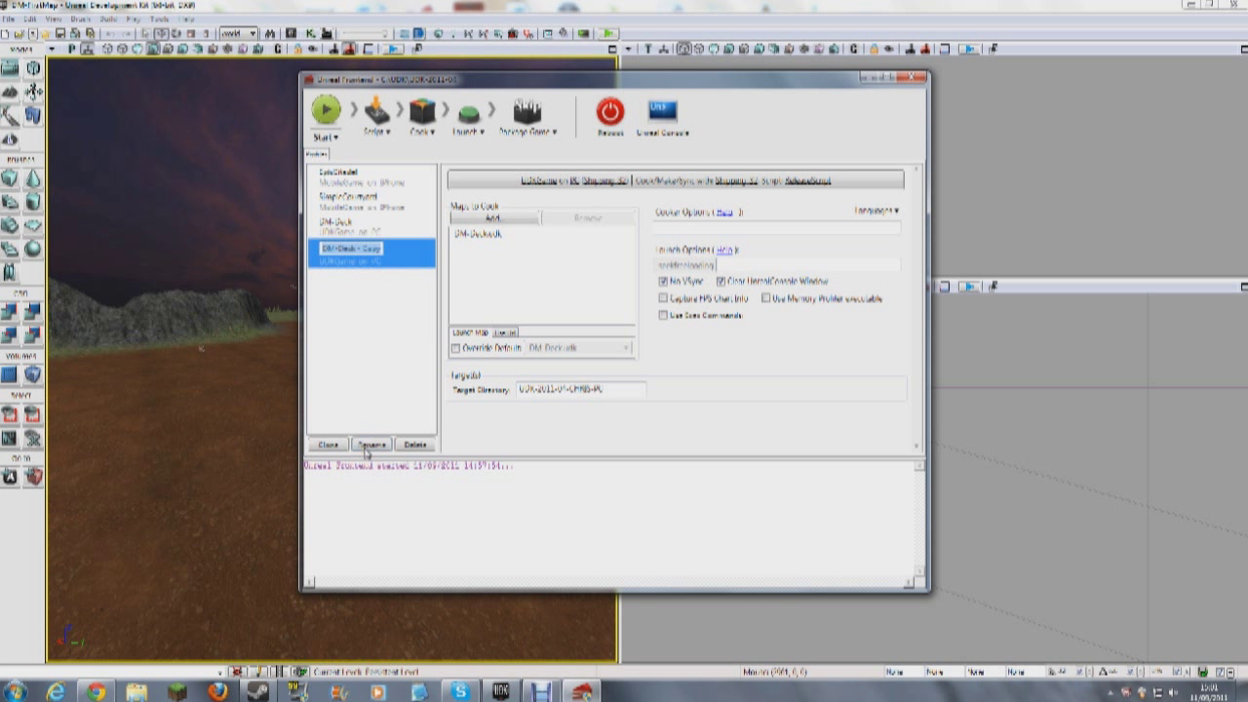
{"action": "double_click", "coordinate": [379, 249]}
{"action": "key", "text": "BackSpace"}
{"action": "key", "text": "BackSpace"}
{"action": "key", "text": "BackSpace"}
{"action": "key", "text": "BackSpace"}
{"action": "key", "text": "BackSpace"}
{"action": "key", "text": "BackSpace"}
{"action": "key", "text": "BackSpace"}
{"action": "key", "text": "BackSpace"}
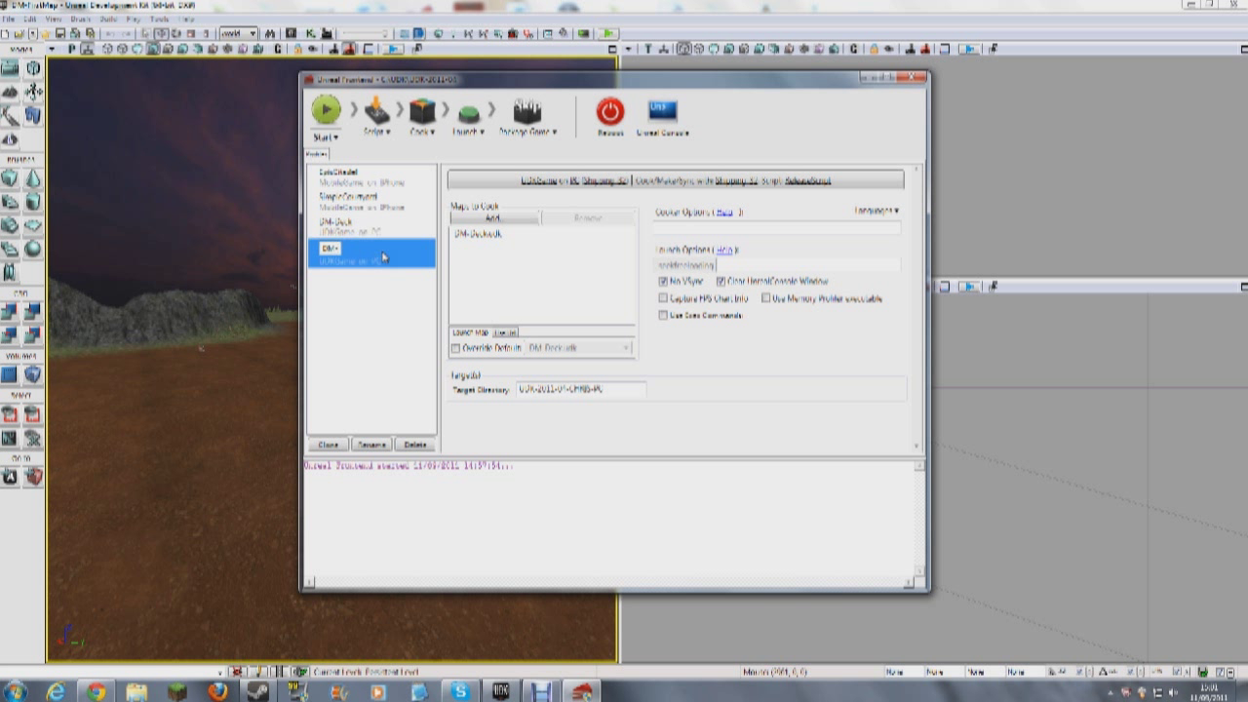
{"action": "type", "text": "FirstMap"}
{"action": "left_click", "coordinate": [398, 250]}
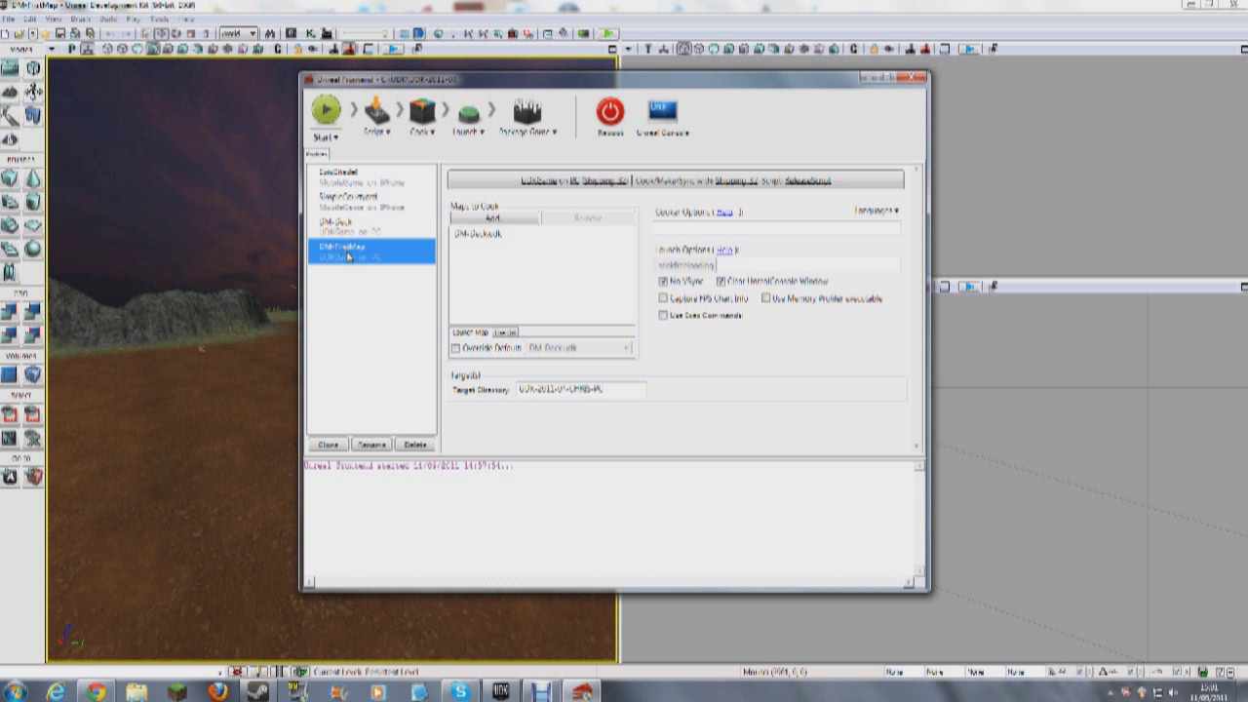
- Replace DM-Deck.udk with DM-FirstMap.udk in the DM-FirstMap profile's maps to cook
{"action": "left_click", "coordinate": [488, 236]}
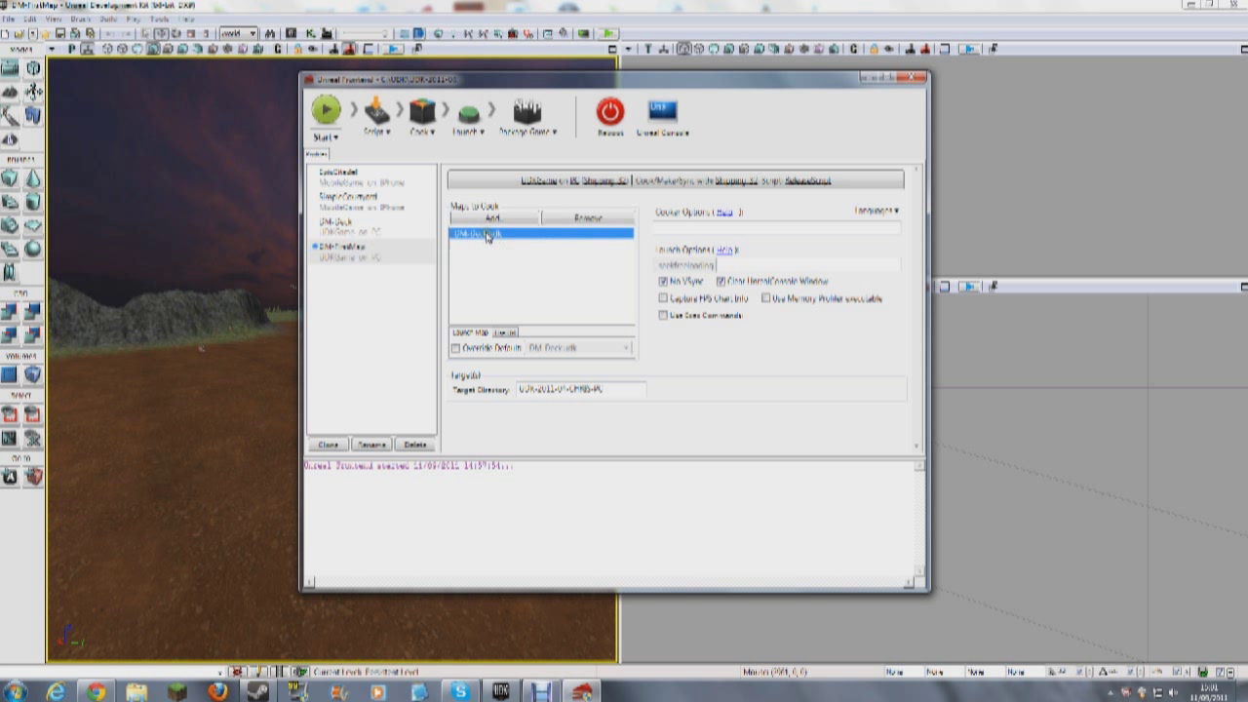
{"action": "left_click", "coordinate": [585, 221]}
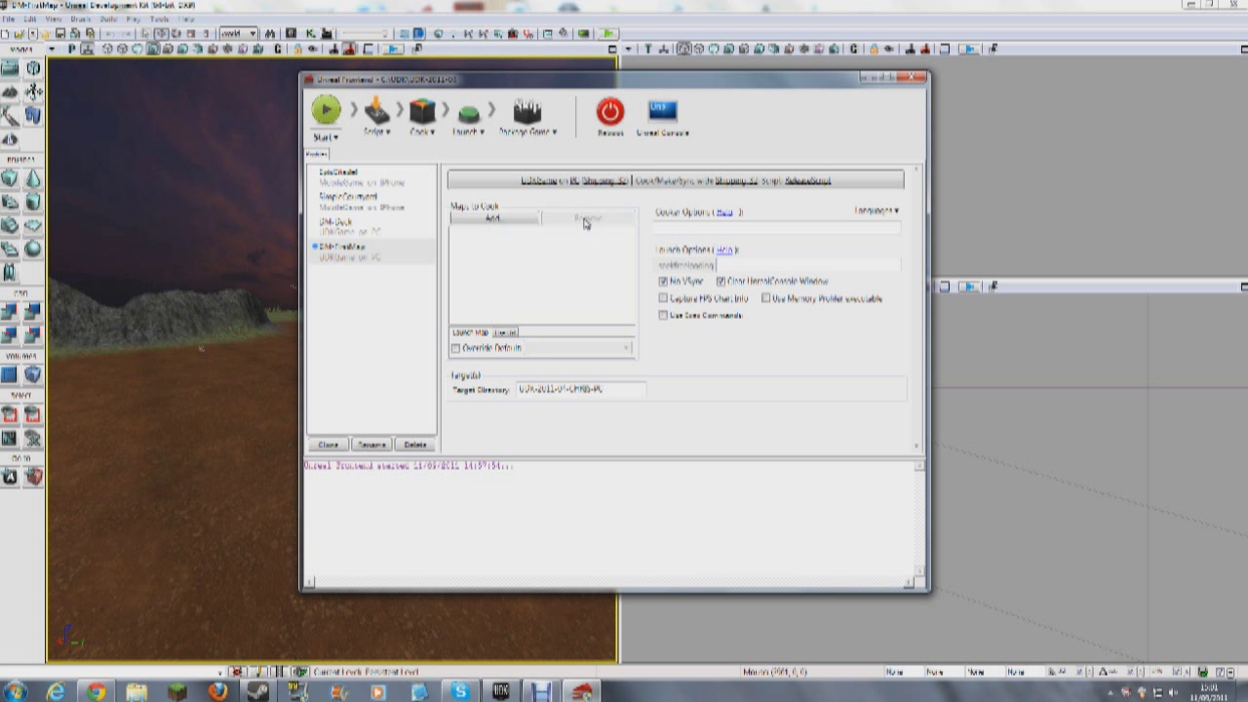
{"action": "left_click", "coordinate": [502, 220]}
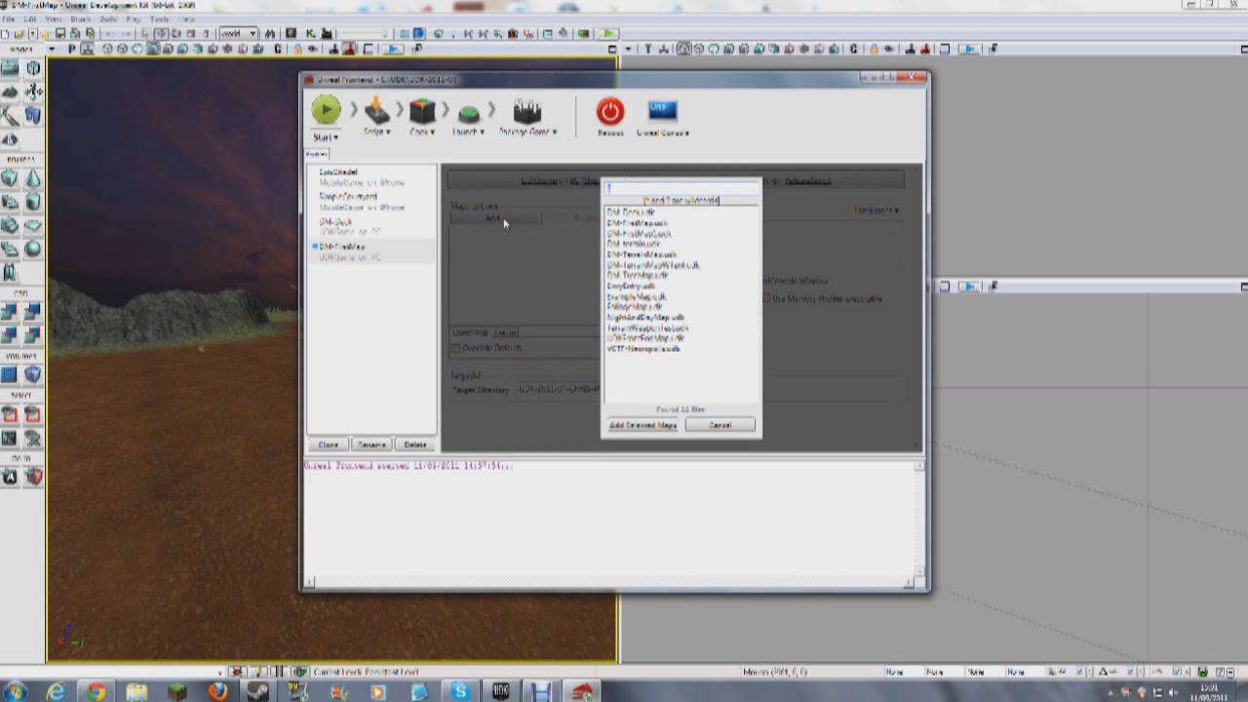
{"action": "left_click", "coordinate": [653, 223]}
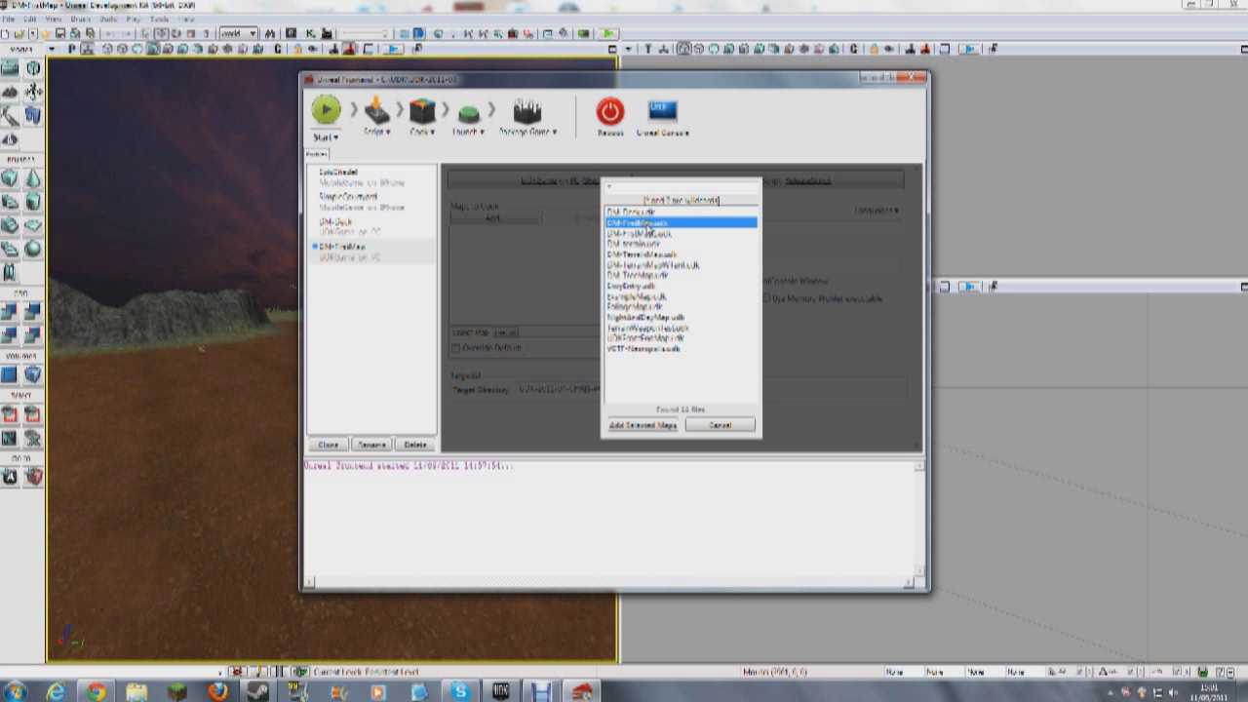
{"action": "left_click", "coordinate": [652, 425]}
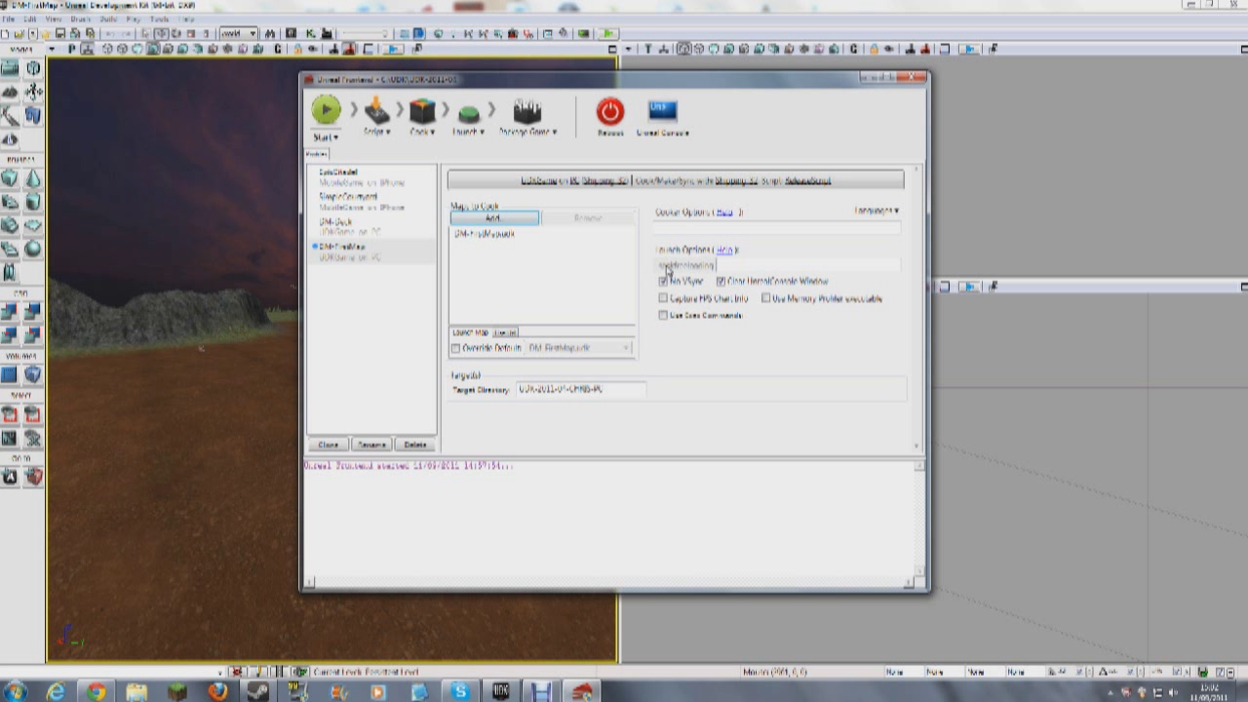
- Start the full cook-and-launch process for the DM-FirstMap profile
{"action": "left_click", "coordinate": [607, 390]}
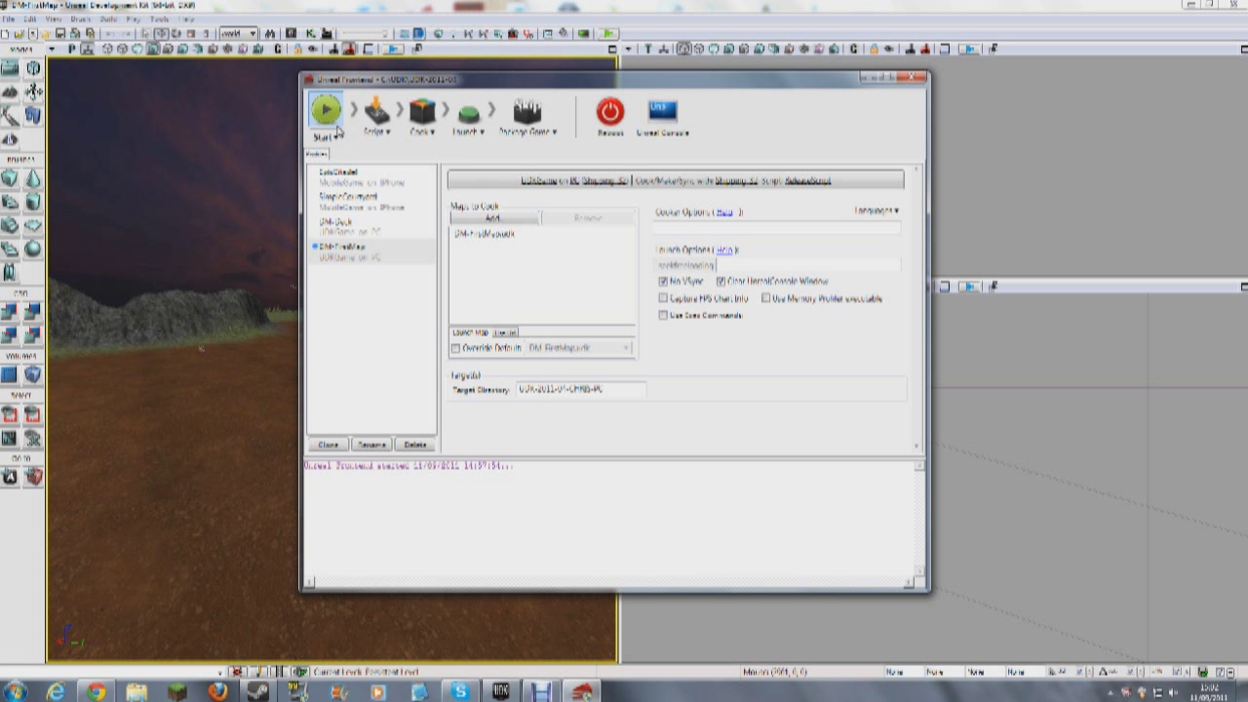
{"action": "left_click", "coordinate": [376, 253]}
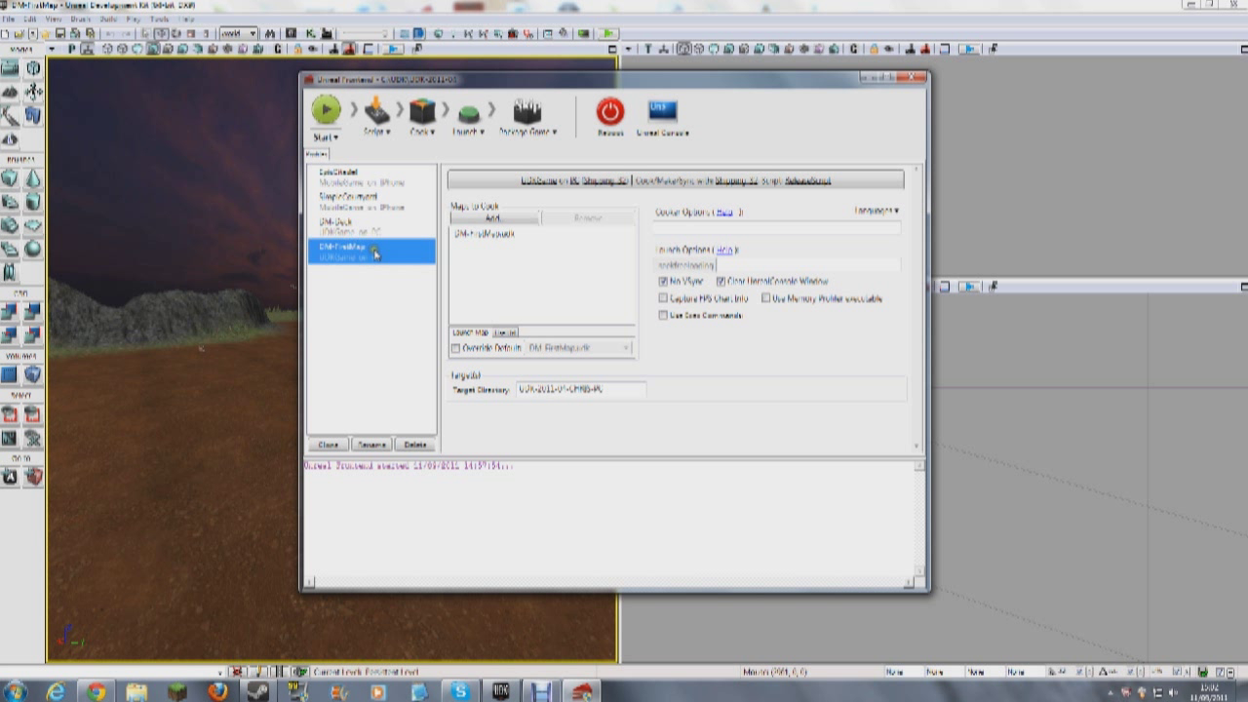
{"action": "left_click", "coordinate": [328, 112]}
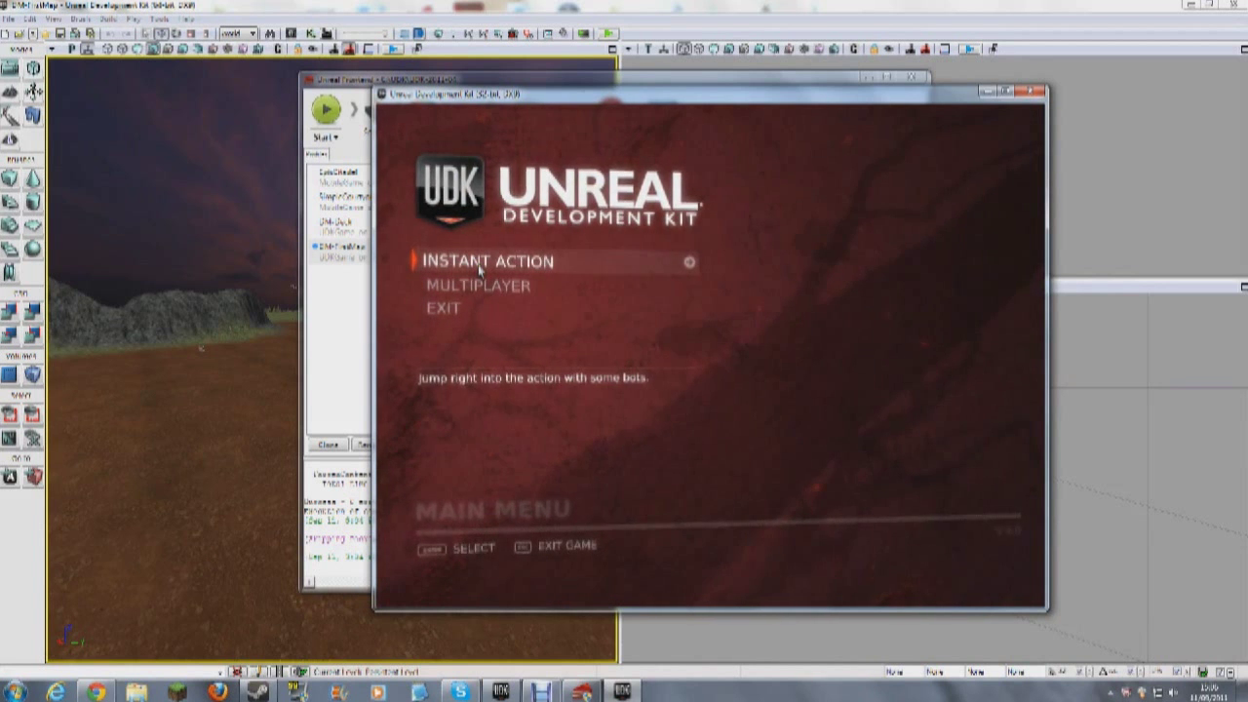
- Check the Instant Action map and game mode choices, and start the Deathmatch game on DM-FirstMap
{"action": "left_click", "coordinate": [479, 263]}
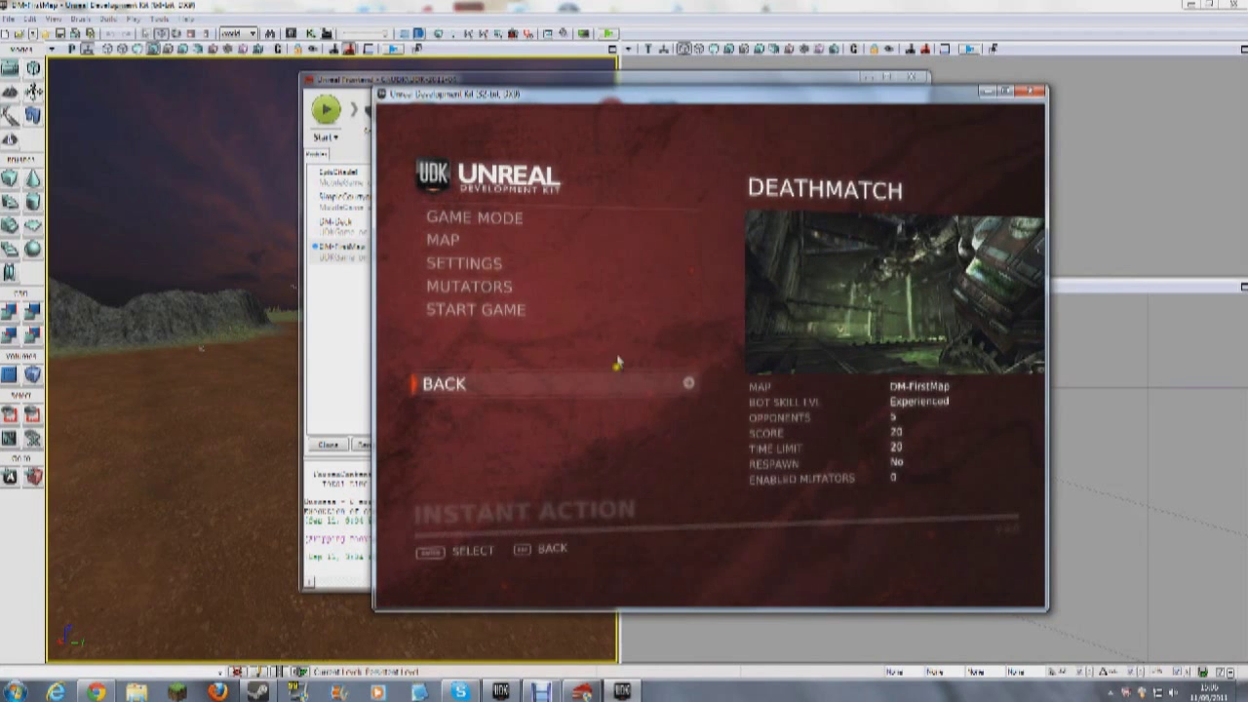
{"action": "left_click", "coordinate": [432, 240]}
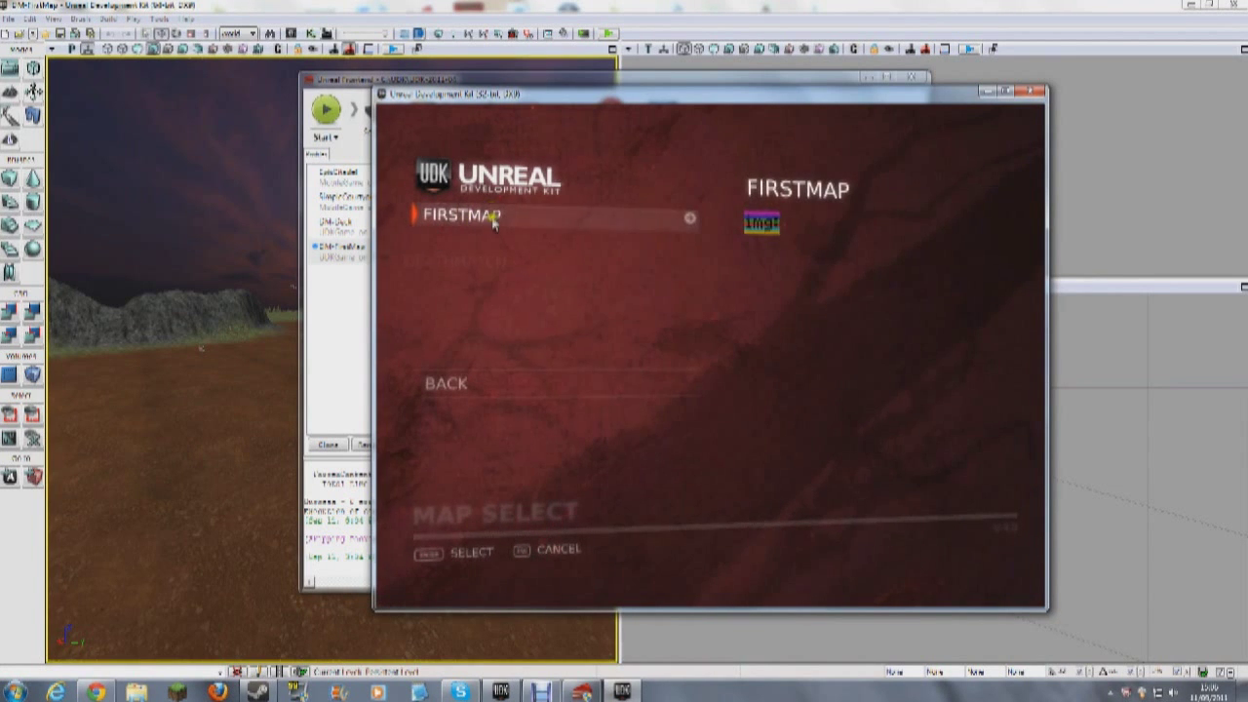
{"action": "left_click", "coordinate": [501, 383]}
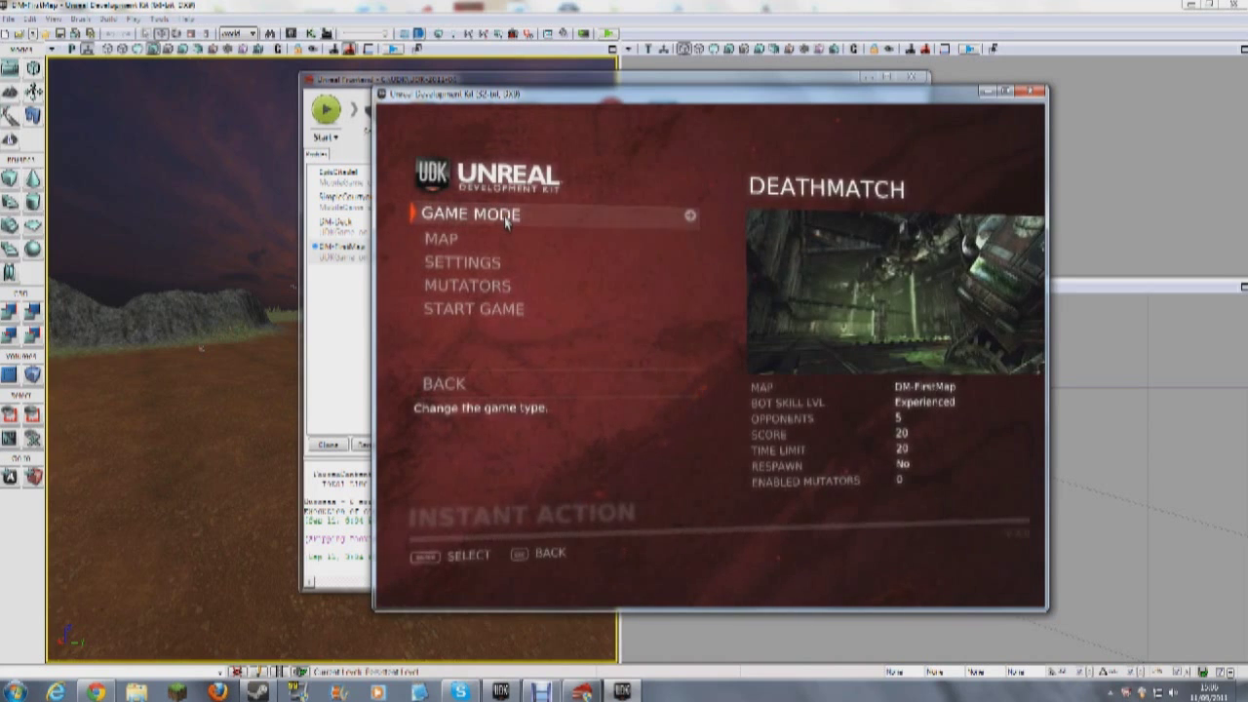
{"action": "left_click", "coordinate": [504, 217]}
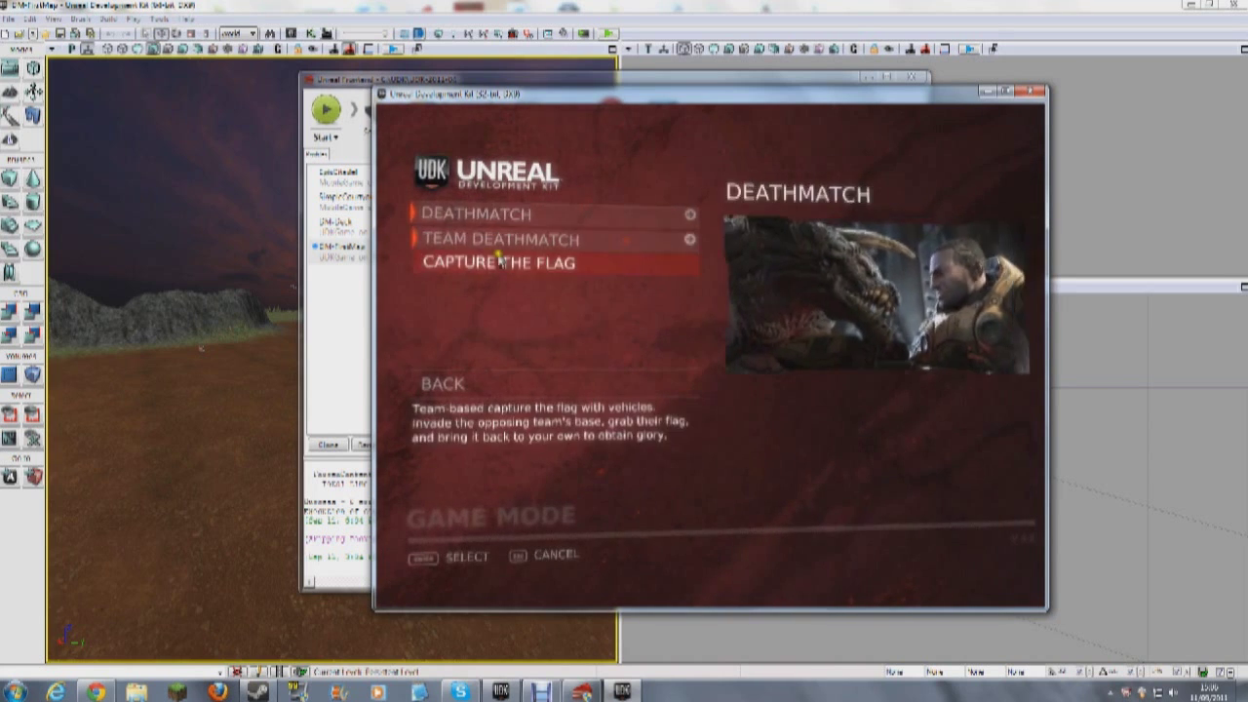
{"action": "left_click", "coordinate": [469, 386]}
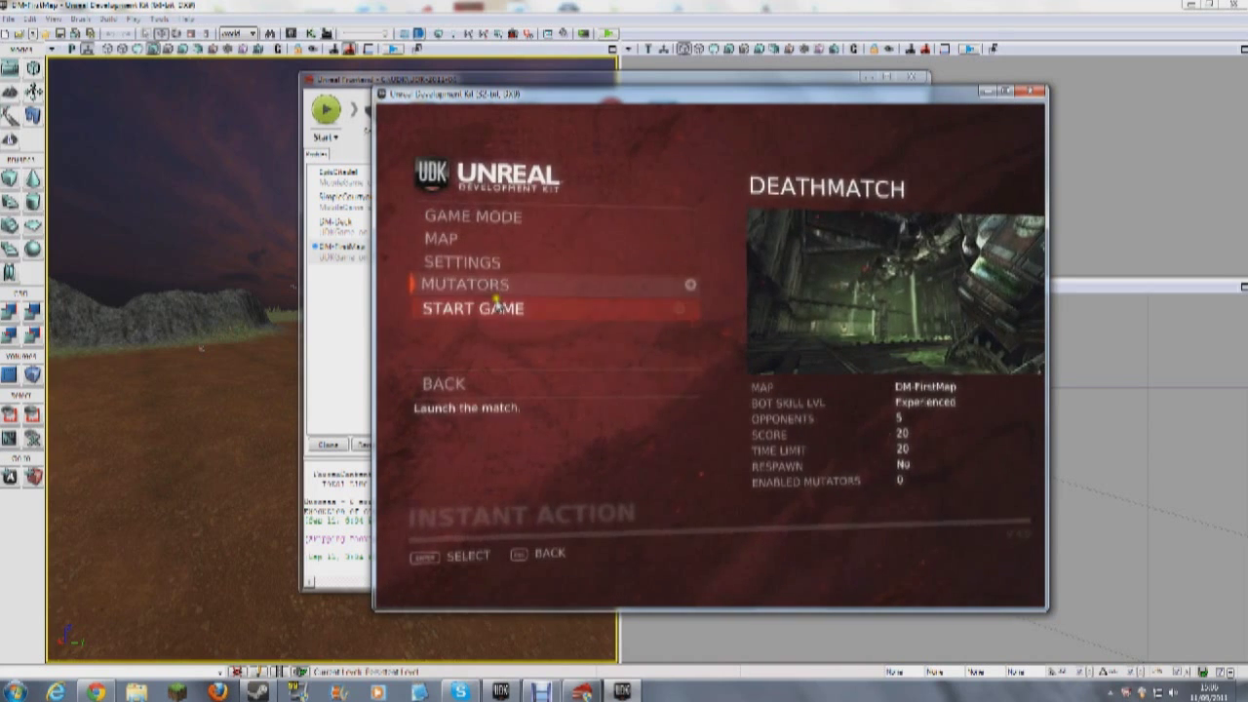
{"action": "left_click", "coordinate": [500, 311]}
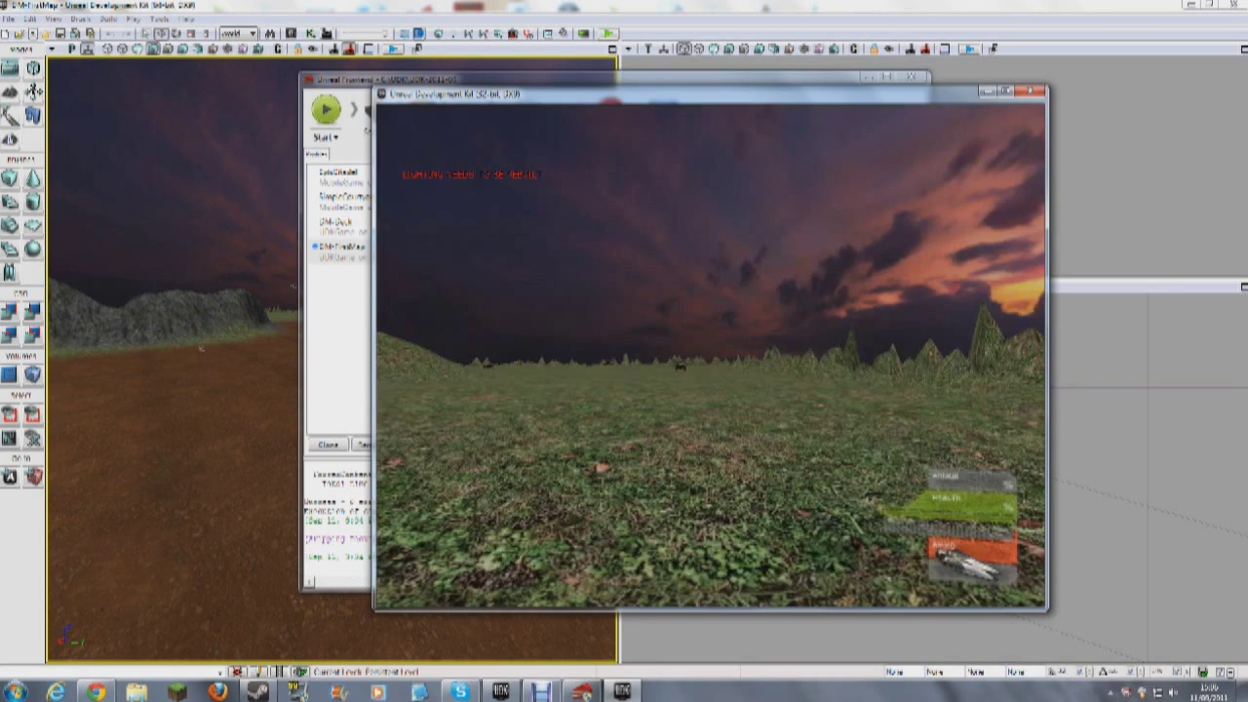
{"action": "left_click", "coordinate": [616, 288]}
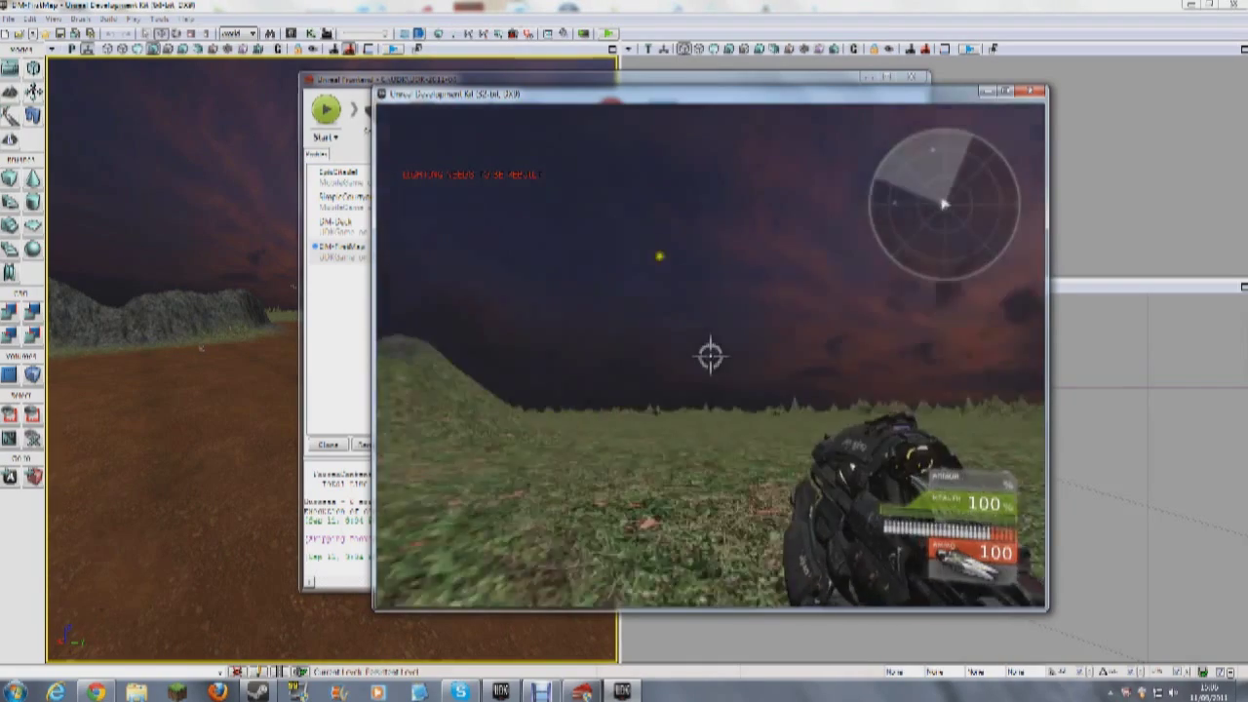
- Walk around the cooked map's hills and pond to inspect the level in the running game
{"action": "key", "text": "w"}
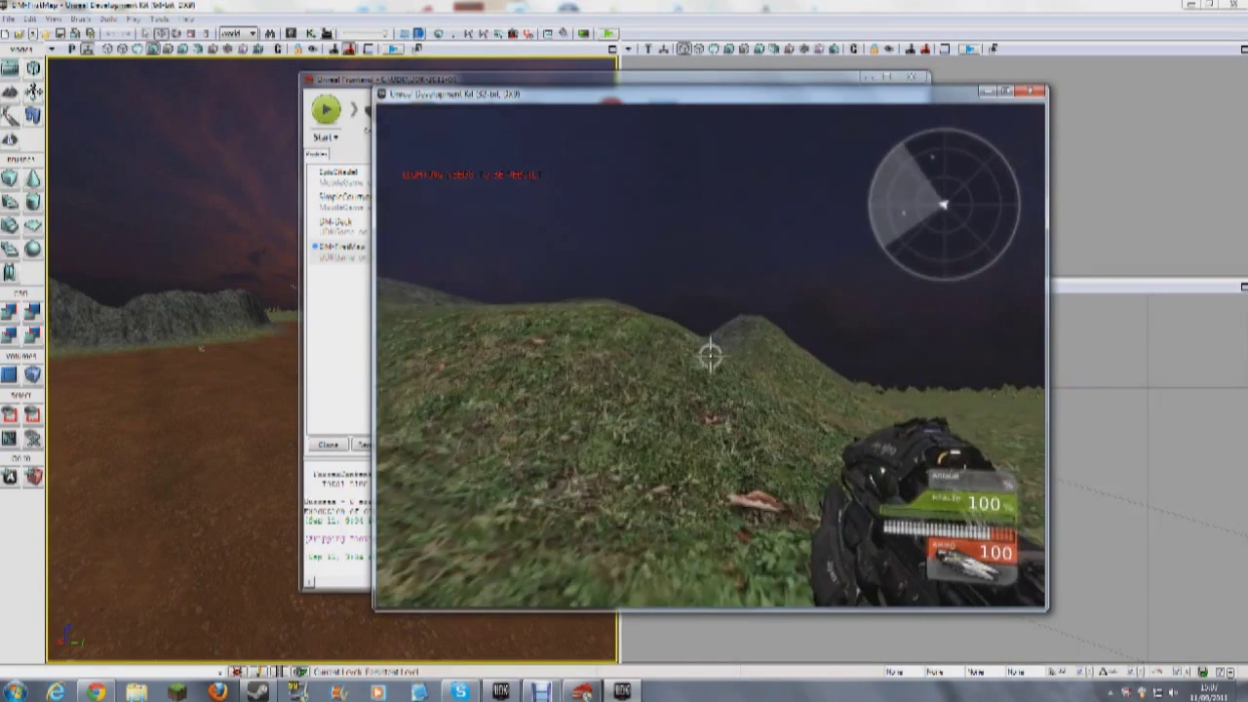
{"action": "key", "text": "w"}
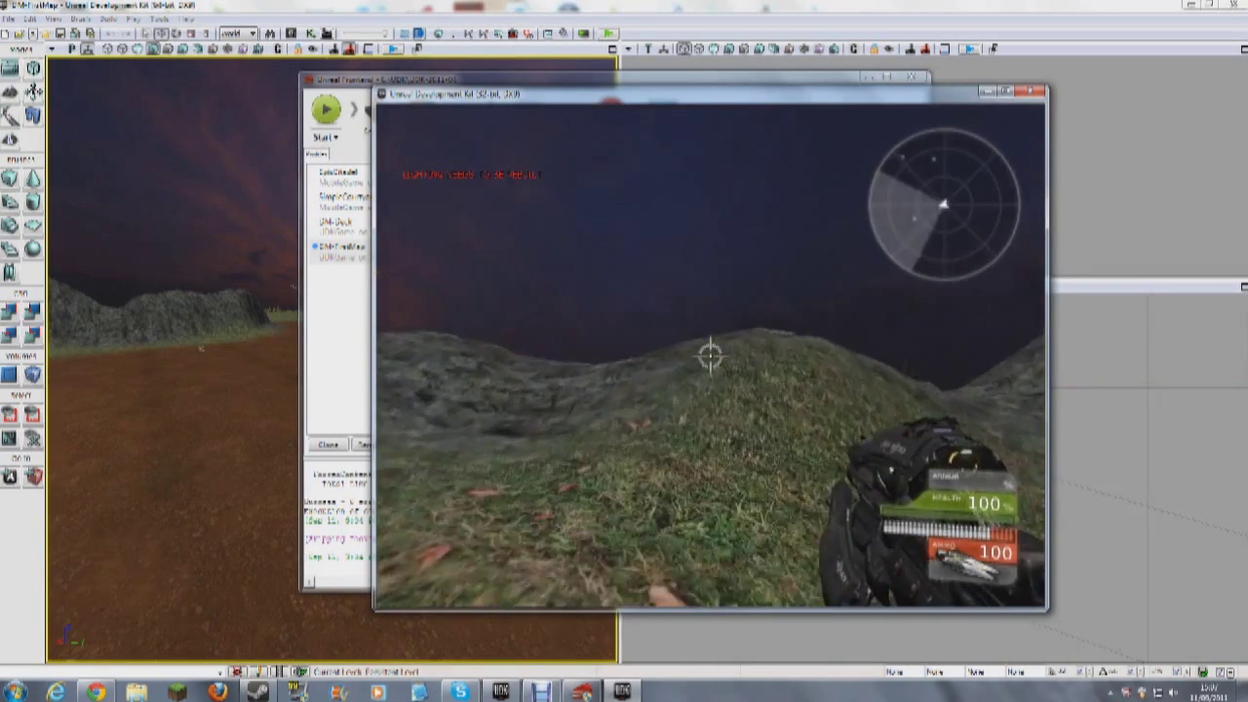
{"action": "key", "text": "w"}
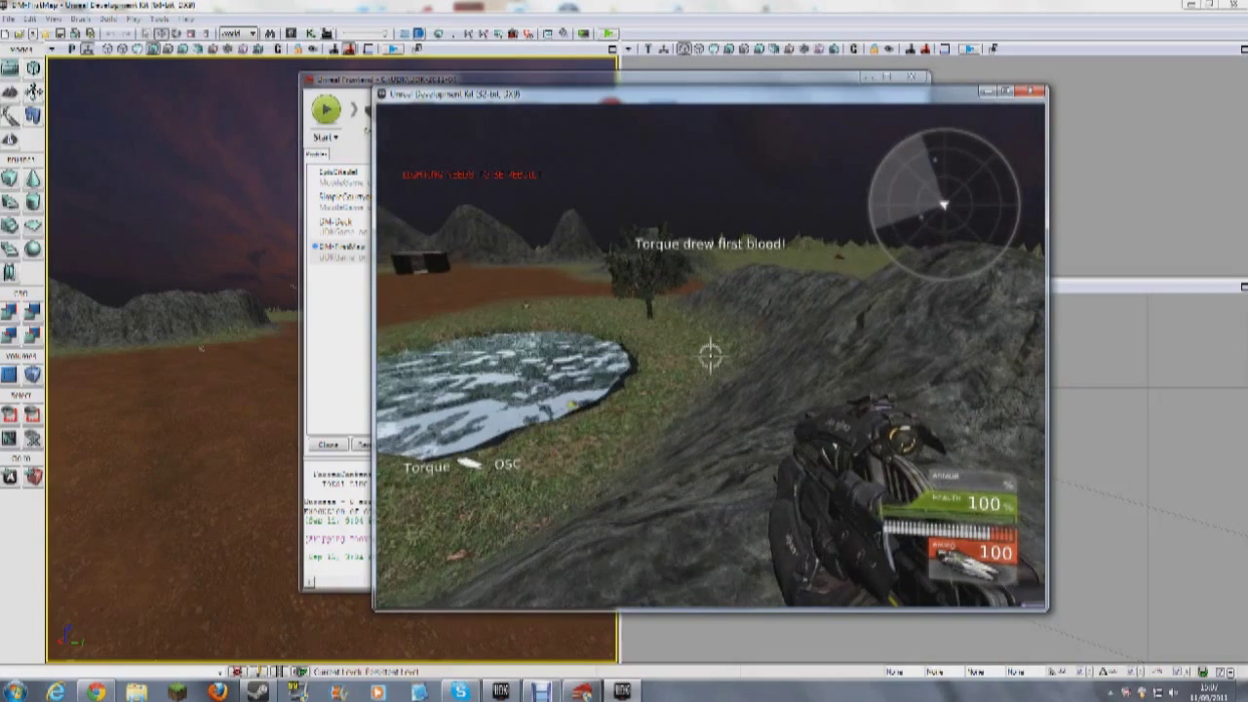
{"action": "key", "text": "w"}
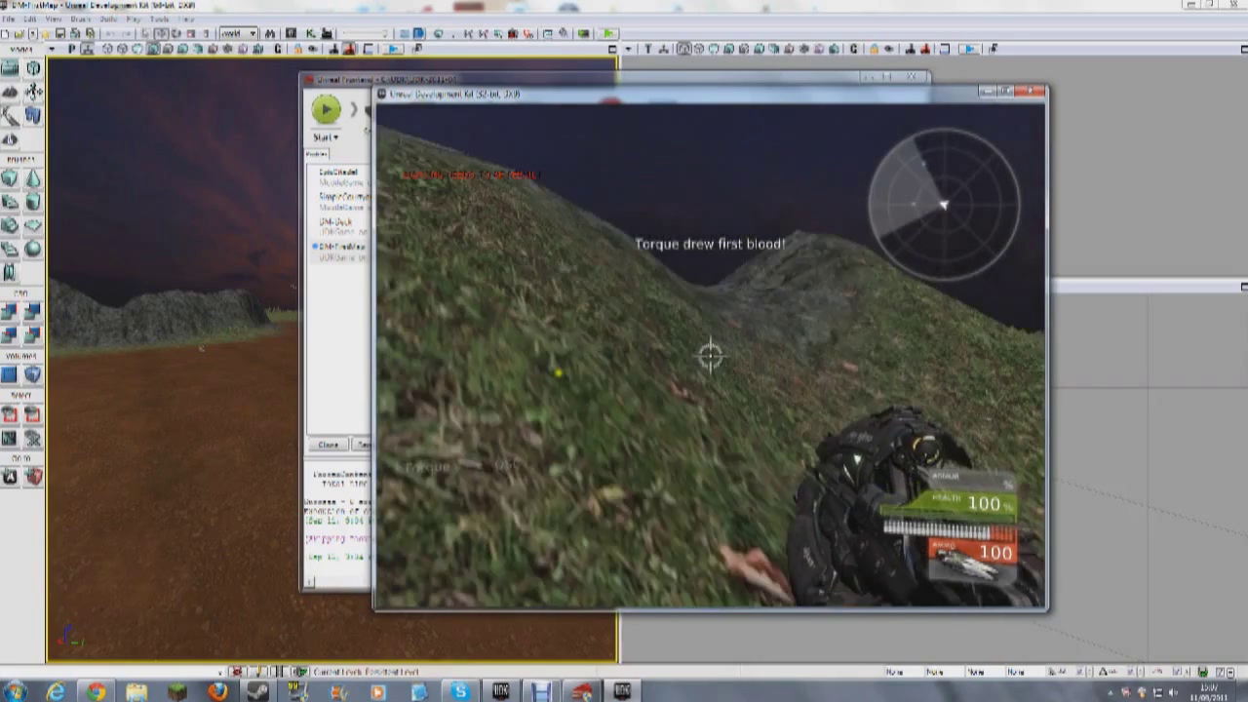
{"action": "key", "text": "w"}
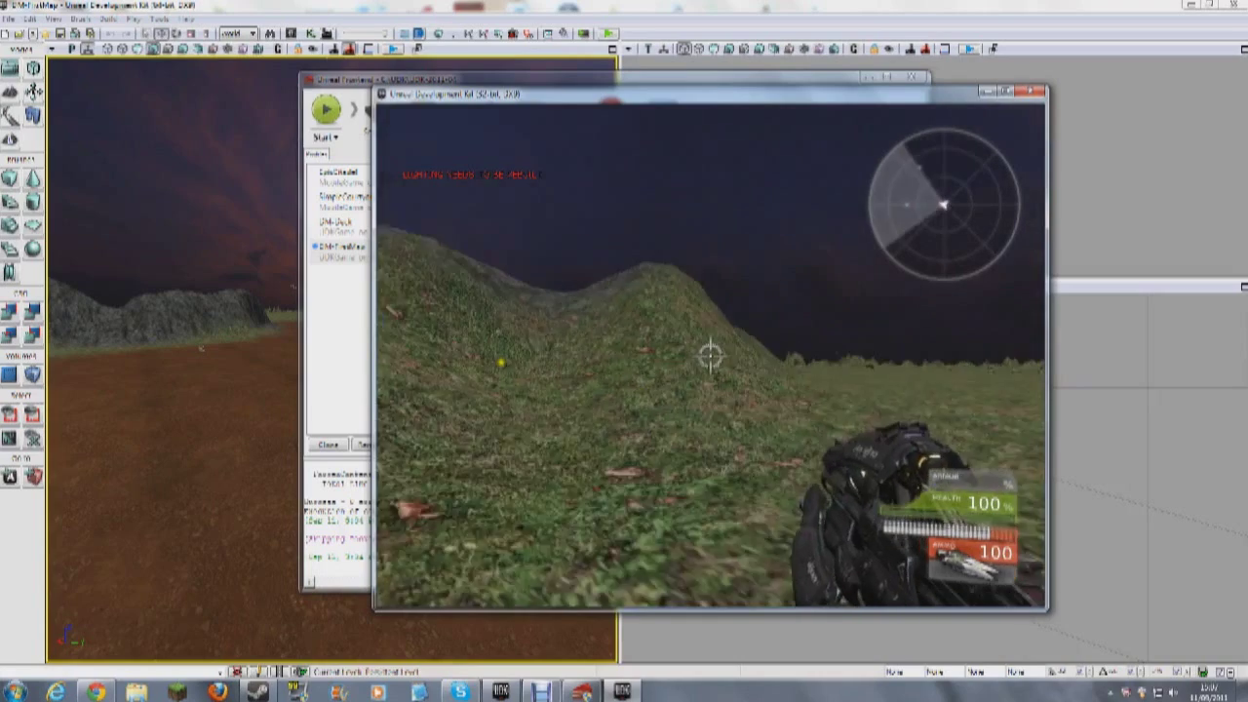
- Finish walking around DM-FirstMap, leave the match for the main menu, and exit the game
{"action": "key", "text": "w"}
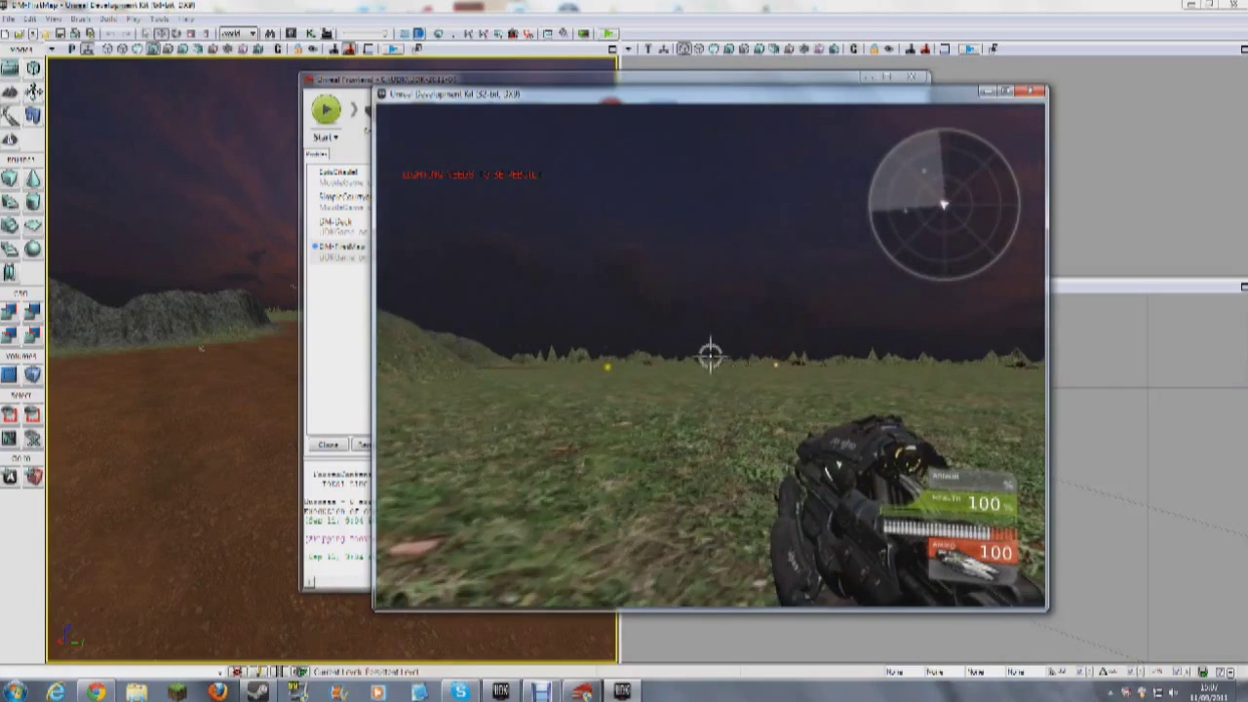
{"action": "key", "text": "w"}
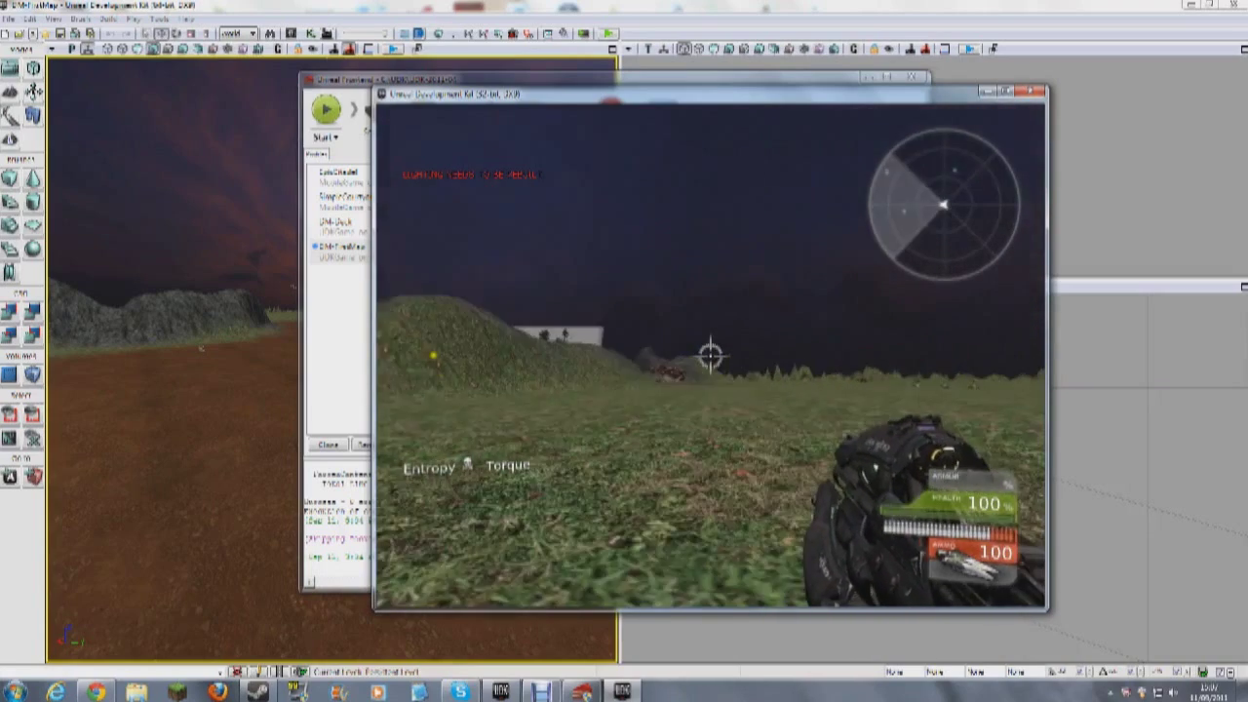
{"action": "key", "text": "Escape"}
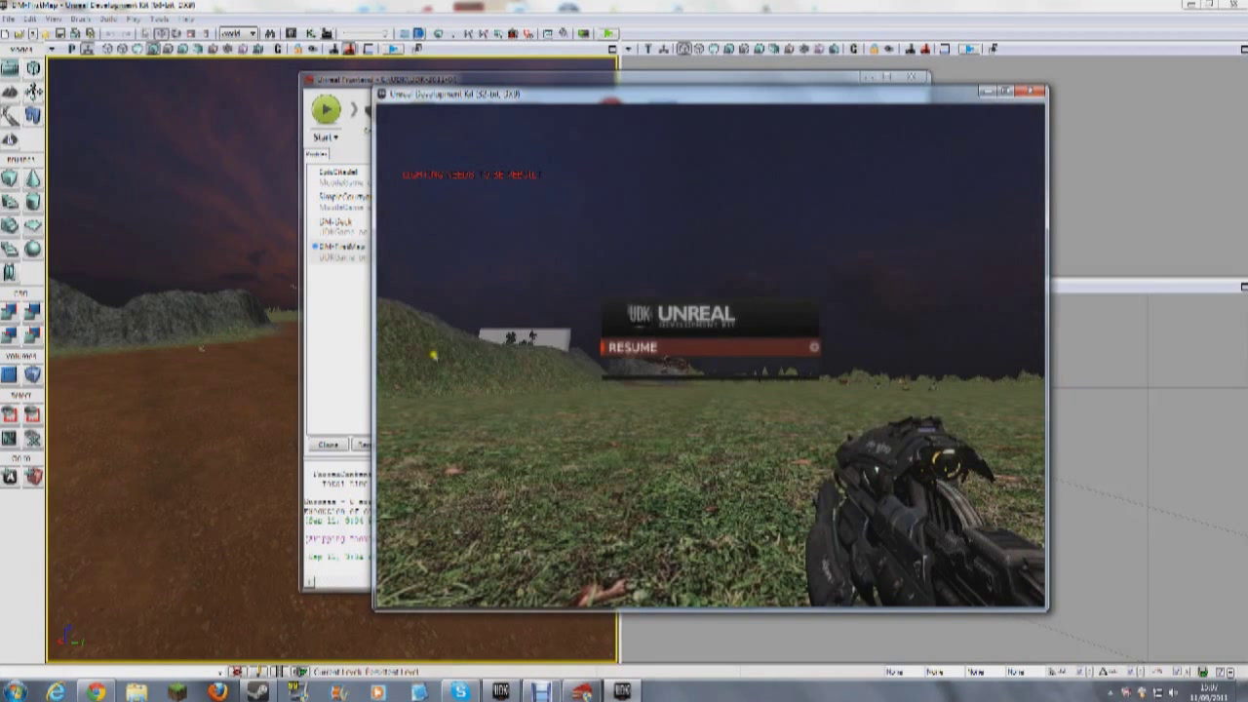
{"action": "left_click", "coordinate": [617, 370]}
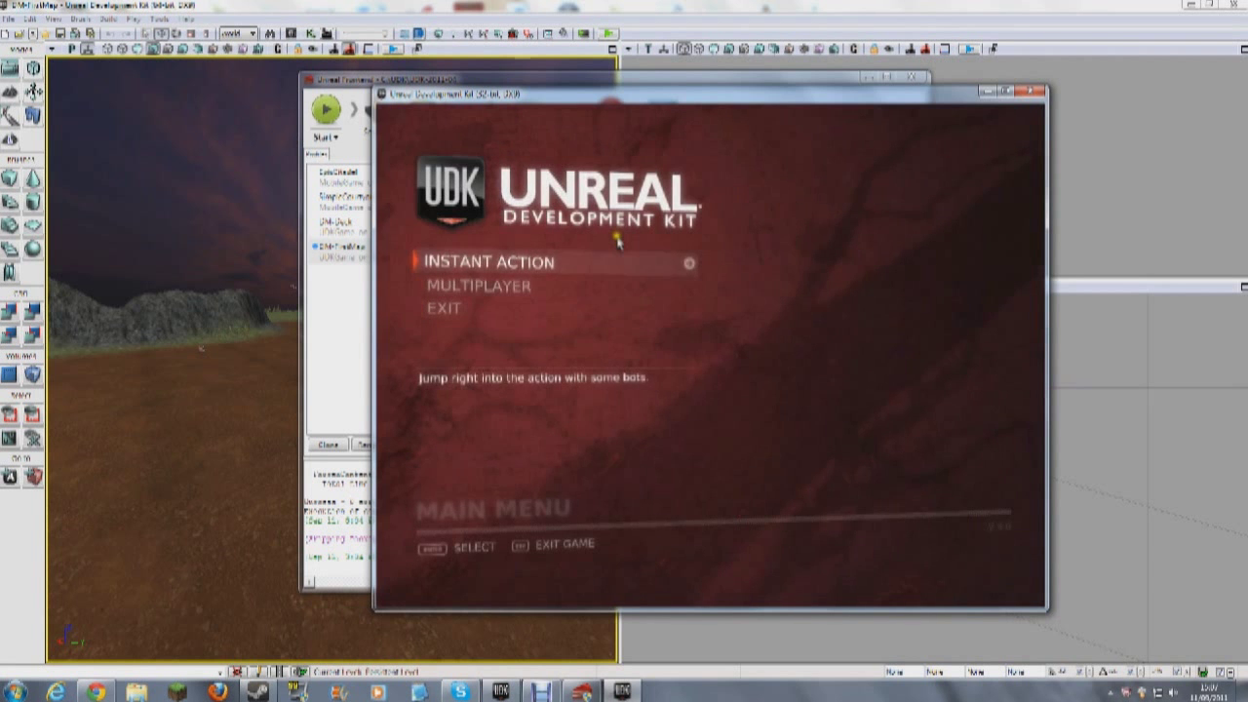
{"action": "key", "text": "Escape"}
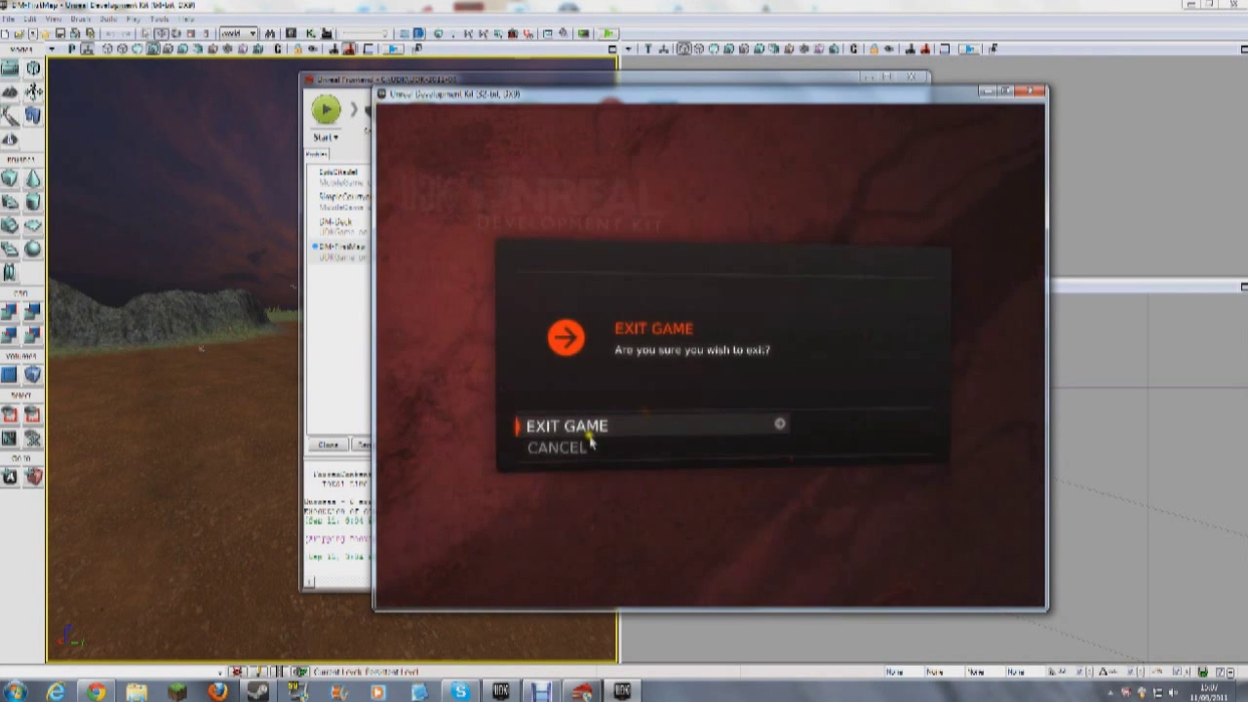
{"action": "left_click", "coordinate": [591, 427]}
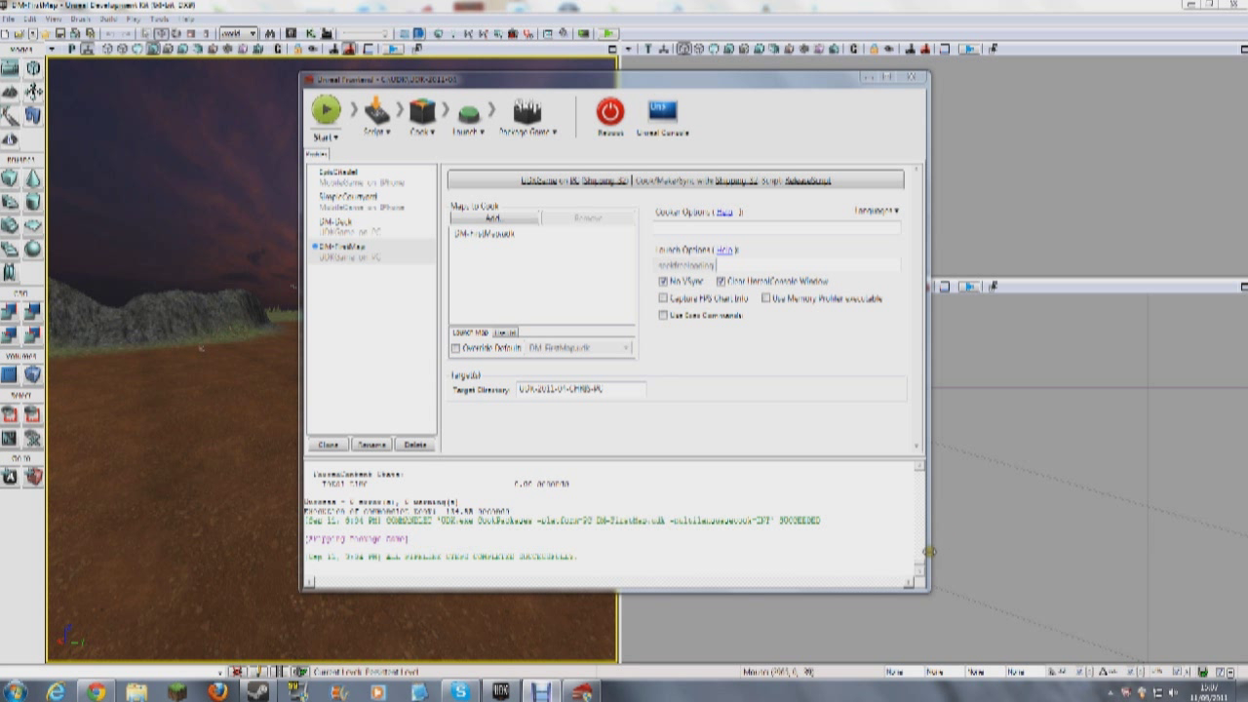
{"action": "left_click", "coordinate": [922, 564]}
{"action": "scroll", "coordinate": [922, 564], "scroll_direction": "up", "scroll_amount": 2}
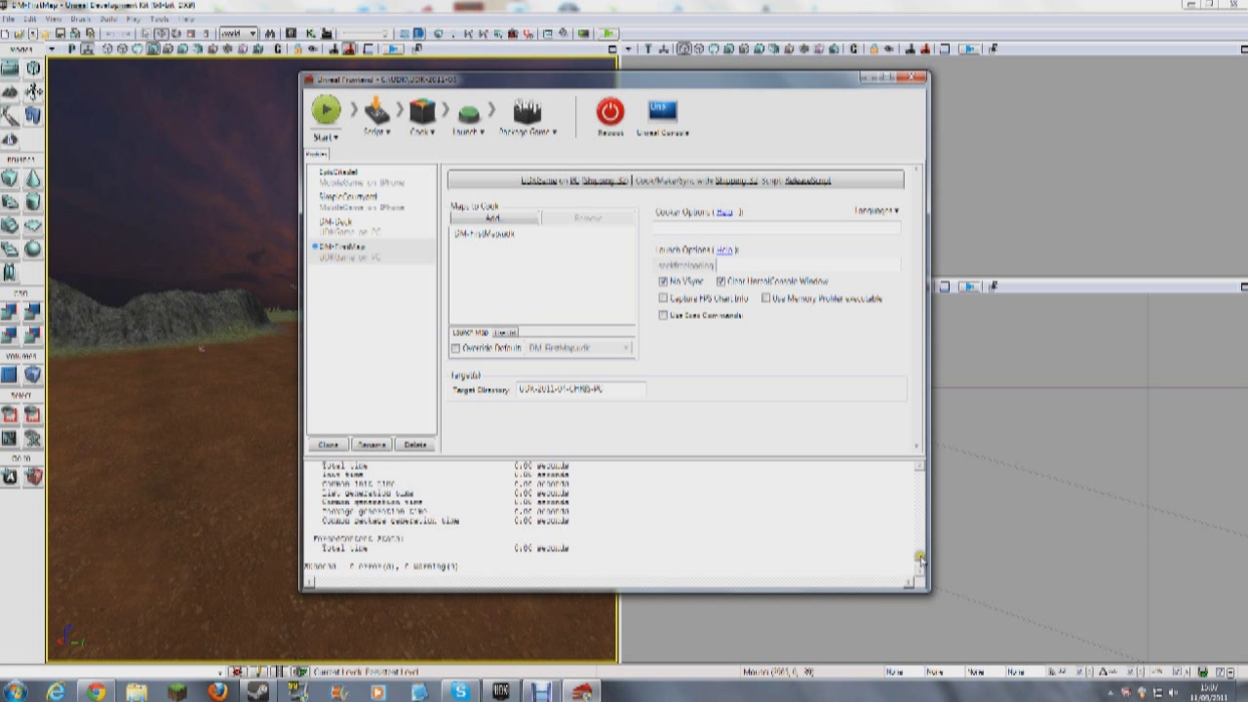
{"action": "scroll", "coordinate": [921, 563], "scroll_direction": "down", "scroll_amount": 2}
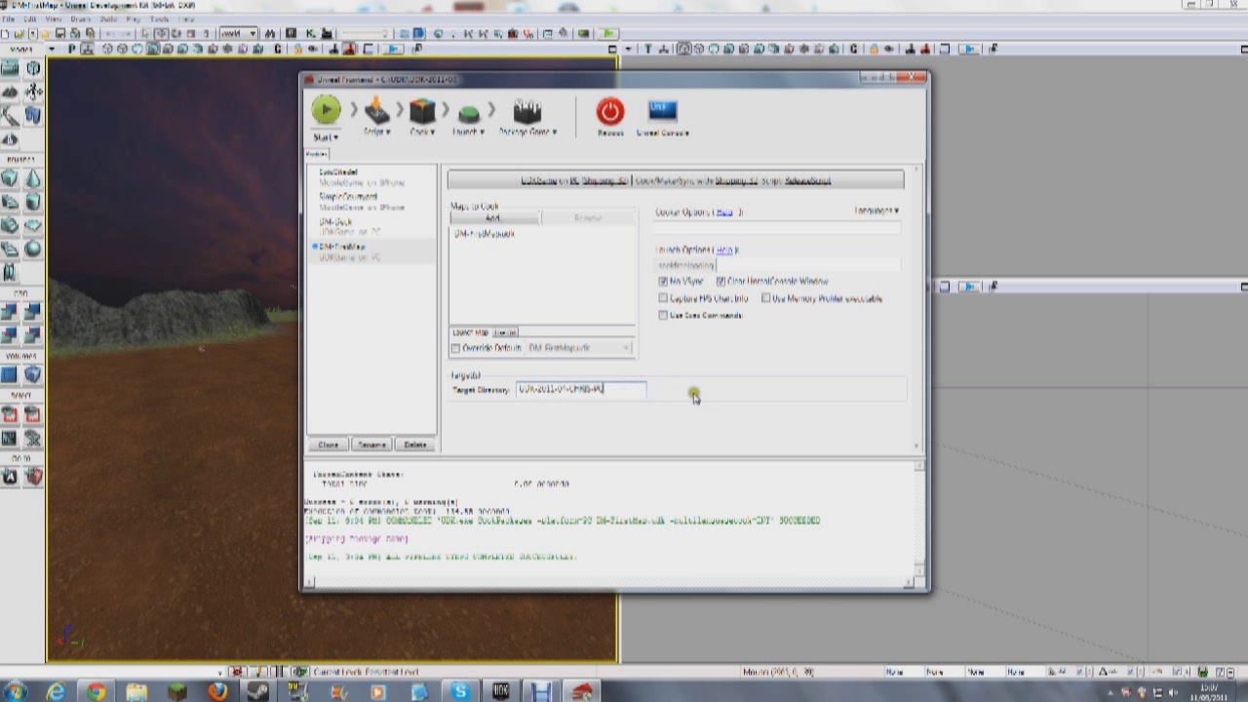
{"action": "left_click", "coordinate": [685, 345]}
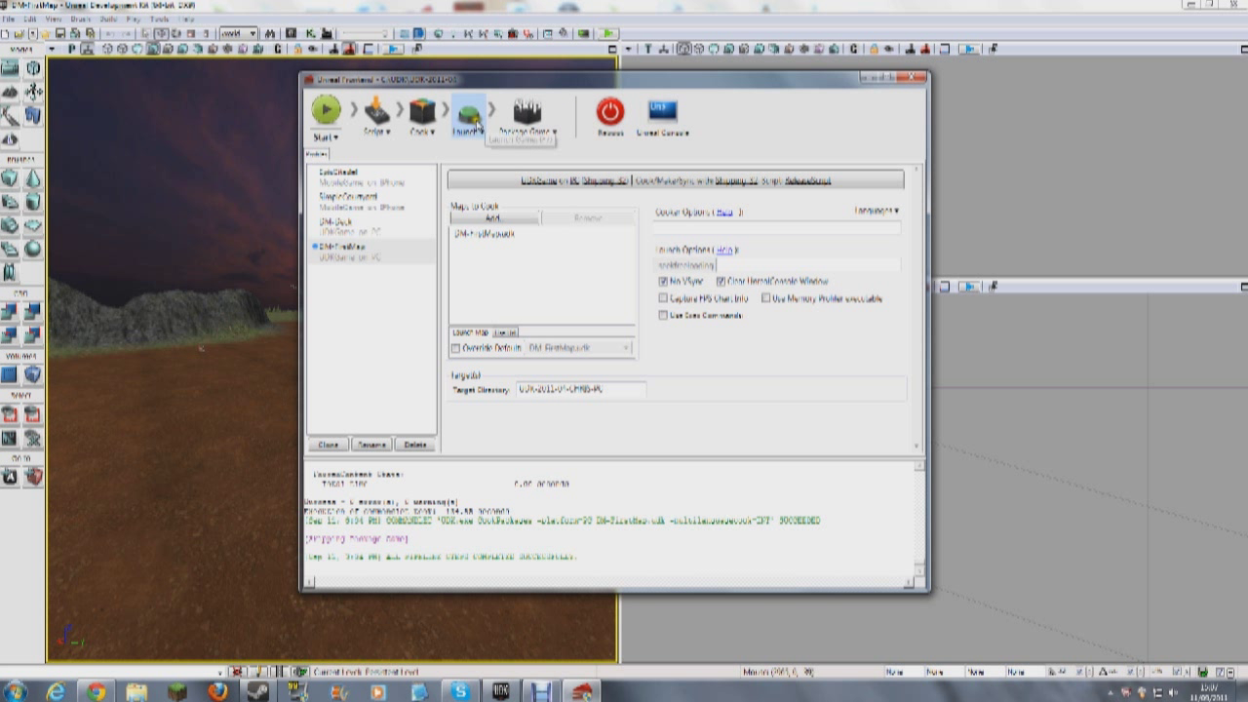
{"action": "left_click", "coordinate": [6, 692]}
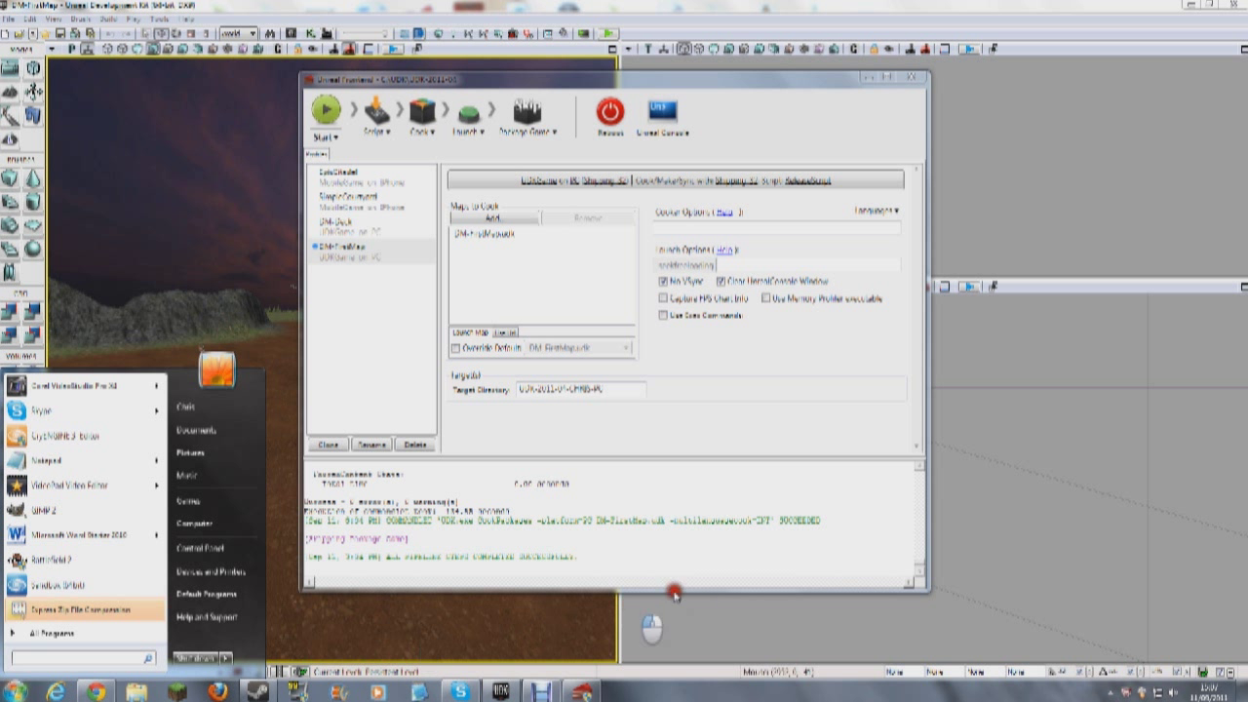
{"action": "left_click", "coordinate": [706, 583]}
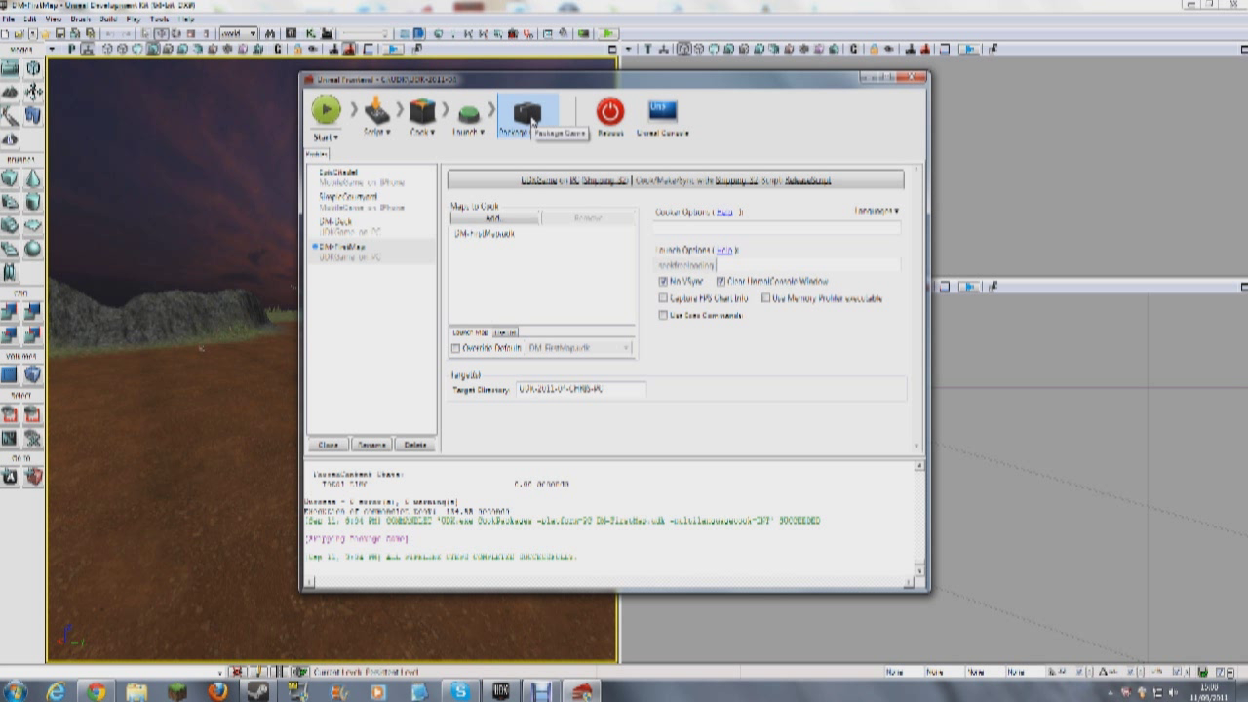
- Start packaging the DM-FirstMap profile's game and minimize the launched game window to reach the Game Settings dialog
{"action": "left_click", "coordinate": [531, 118]}
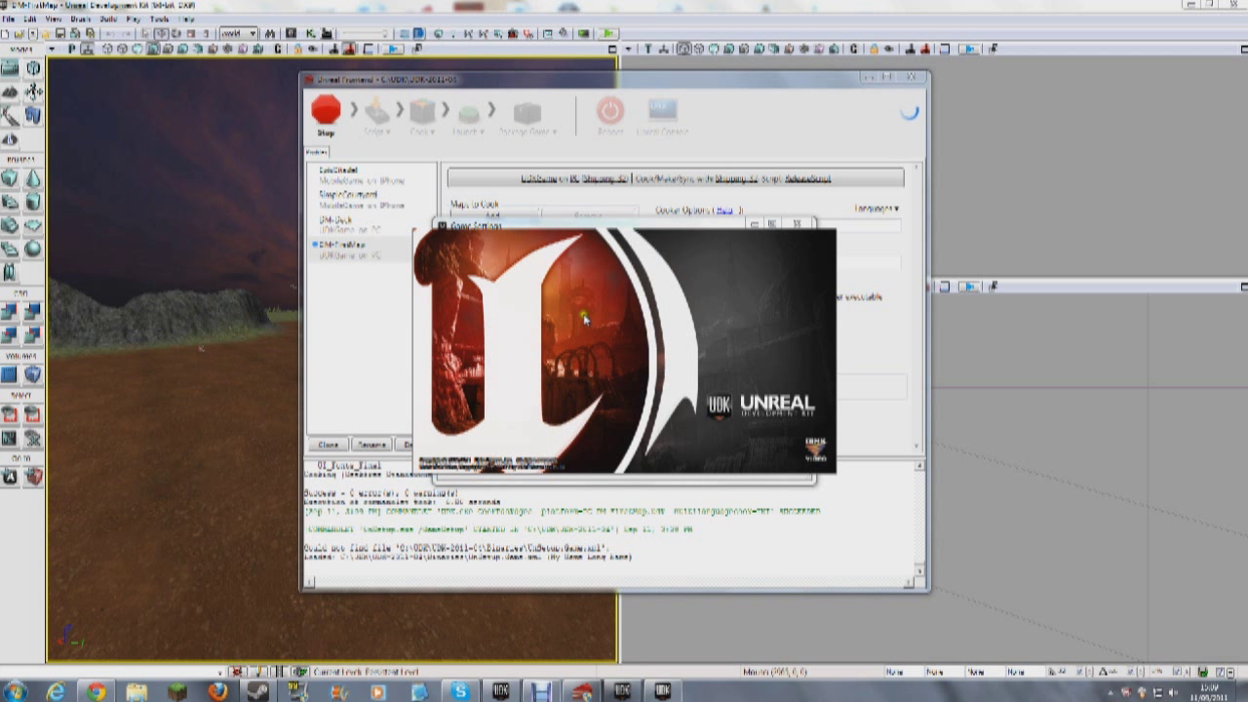
{"action": "left_click", "coordinate": [730, 225]}
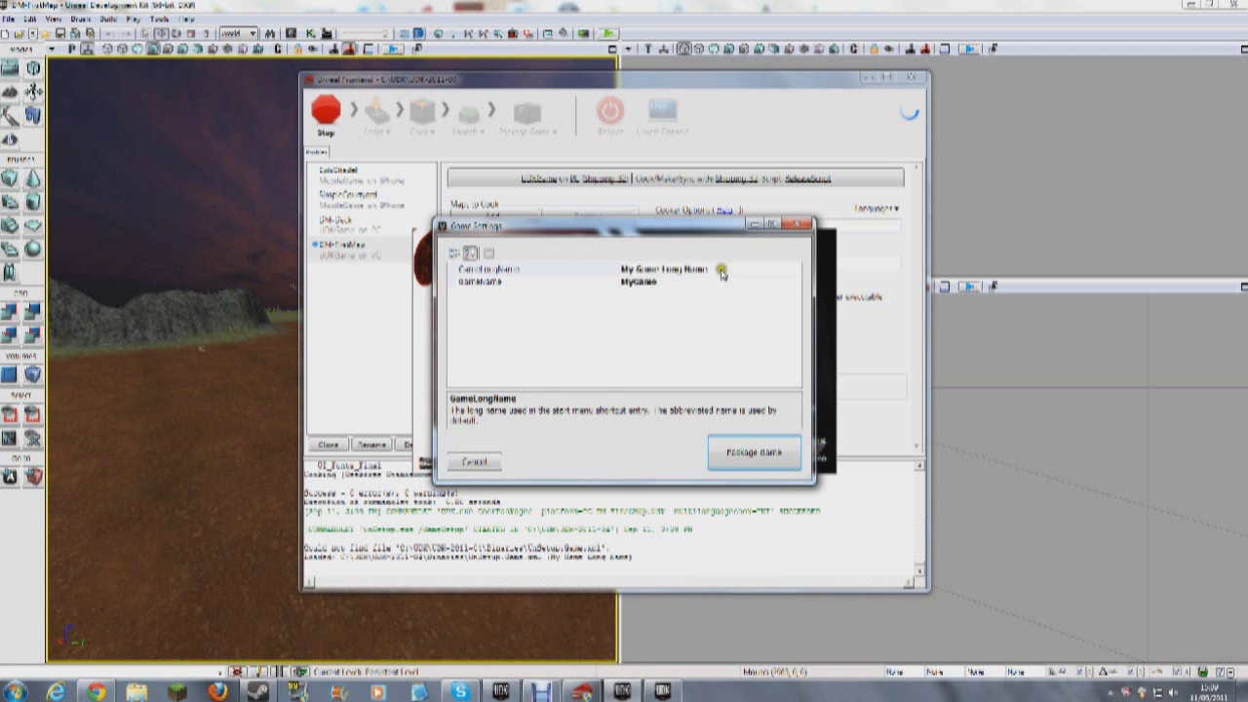
{"action": "left_click", "coordinate": [722, 271]}
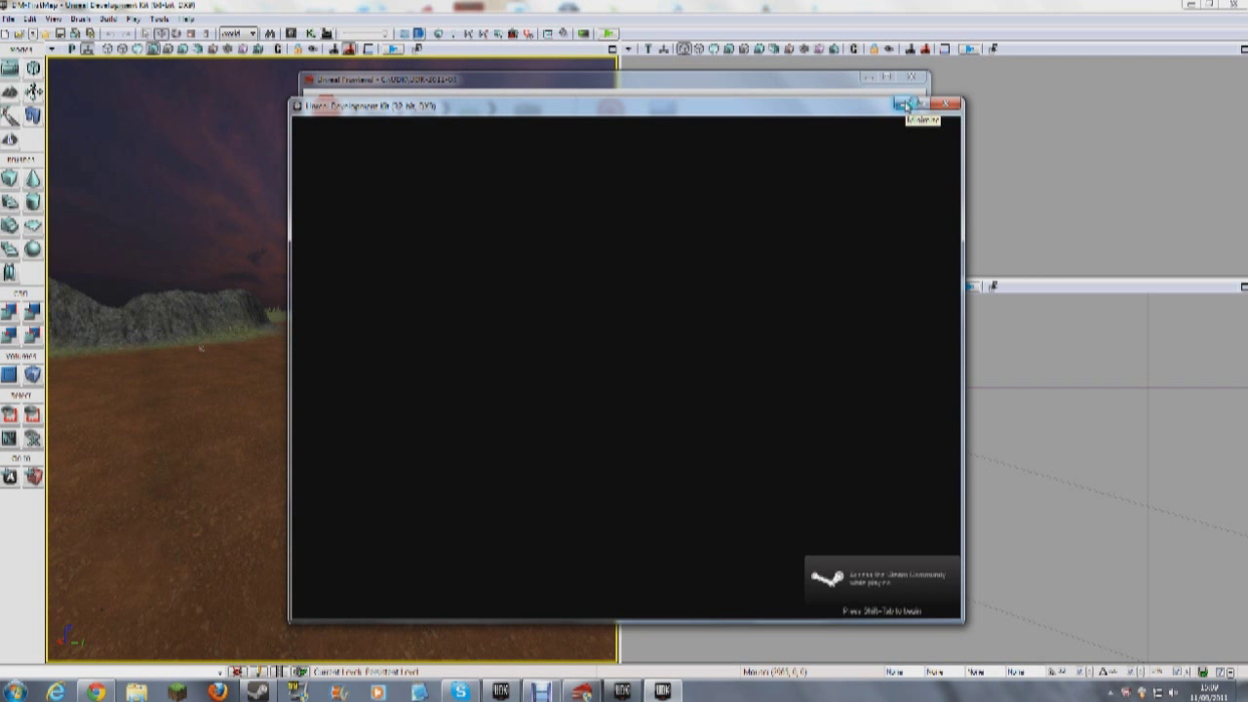
{"action": "left_click", "coordinate": [906, 104]}
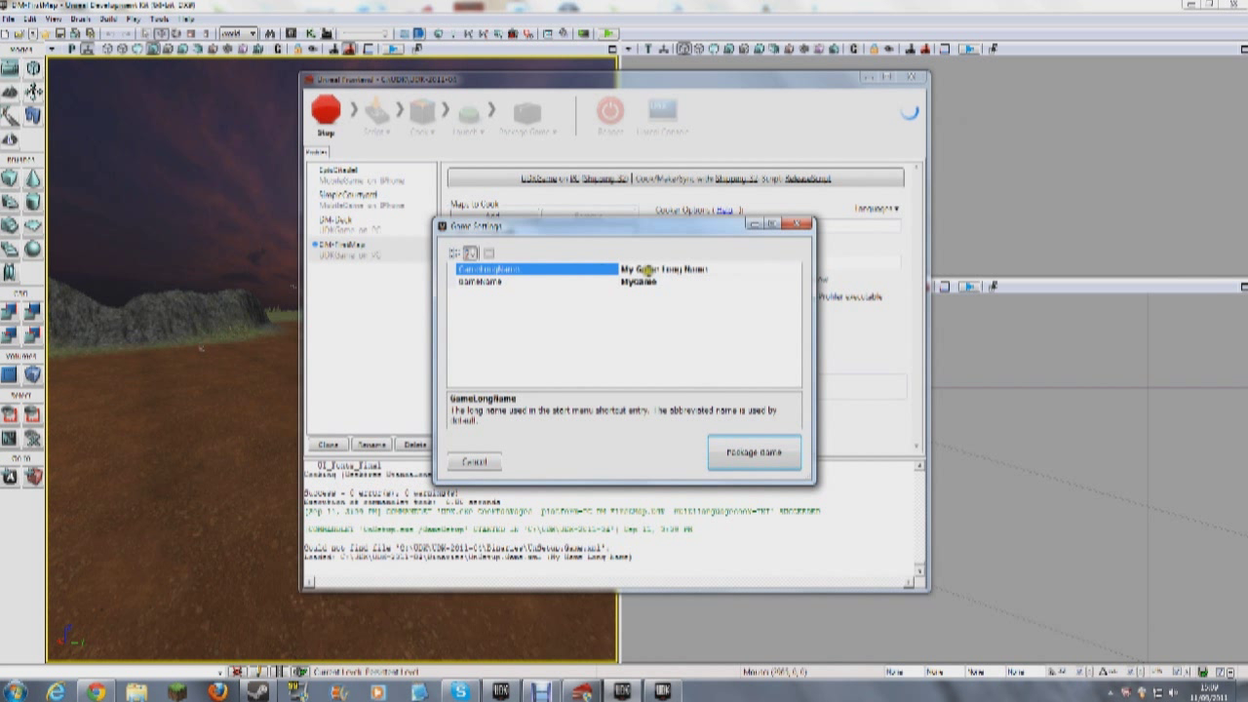
- Set the GameLongName to FirstMapGame and the GameName to FMG, and package the game with these settings
{"action": "left_click_drag", "start_coordinate": [717, 269], "coordinate": [570, 268]}
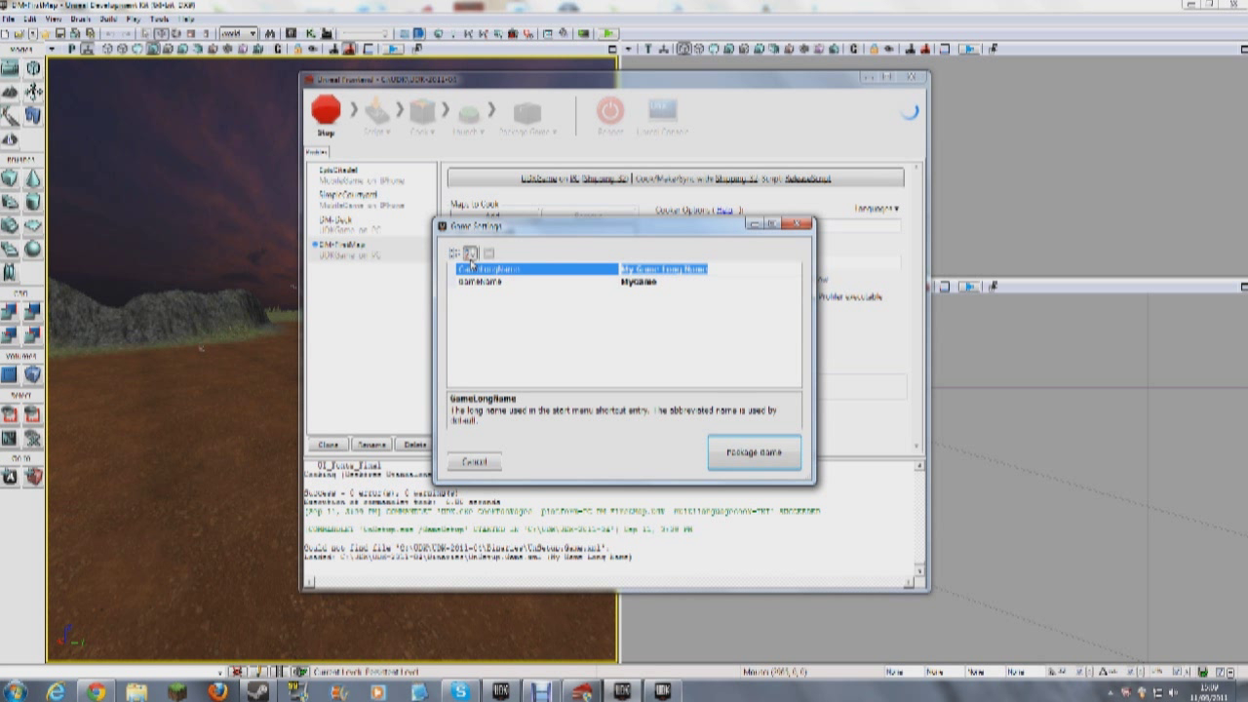
{"action": "type", "text": "G"}
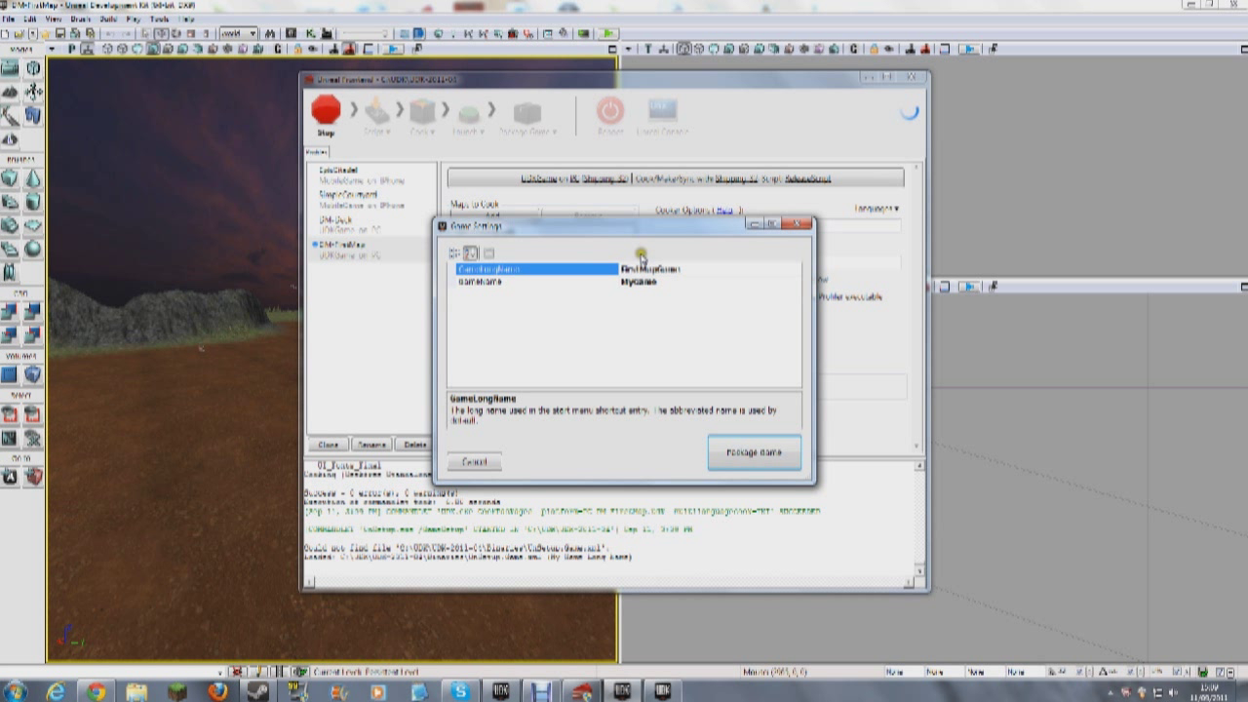
{"action": "left_click", "coordinate": [665, 282]}
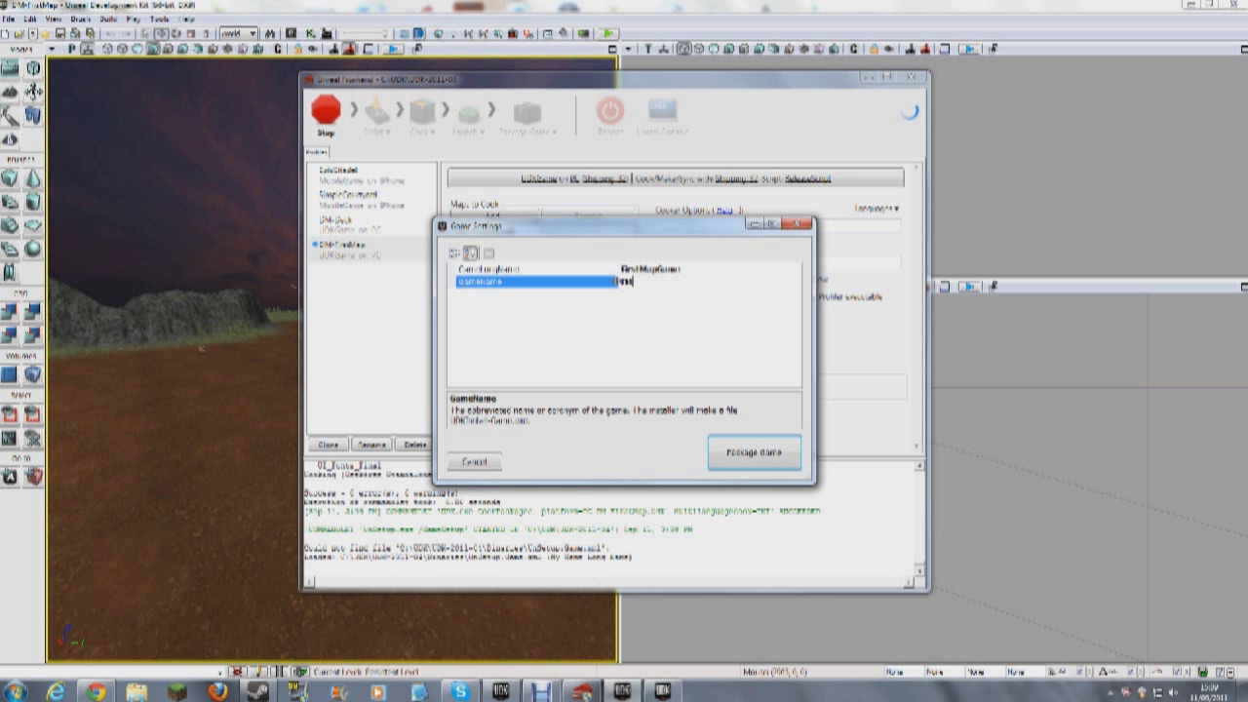
{"action": "left_click", "coordinate": [752, 451]}
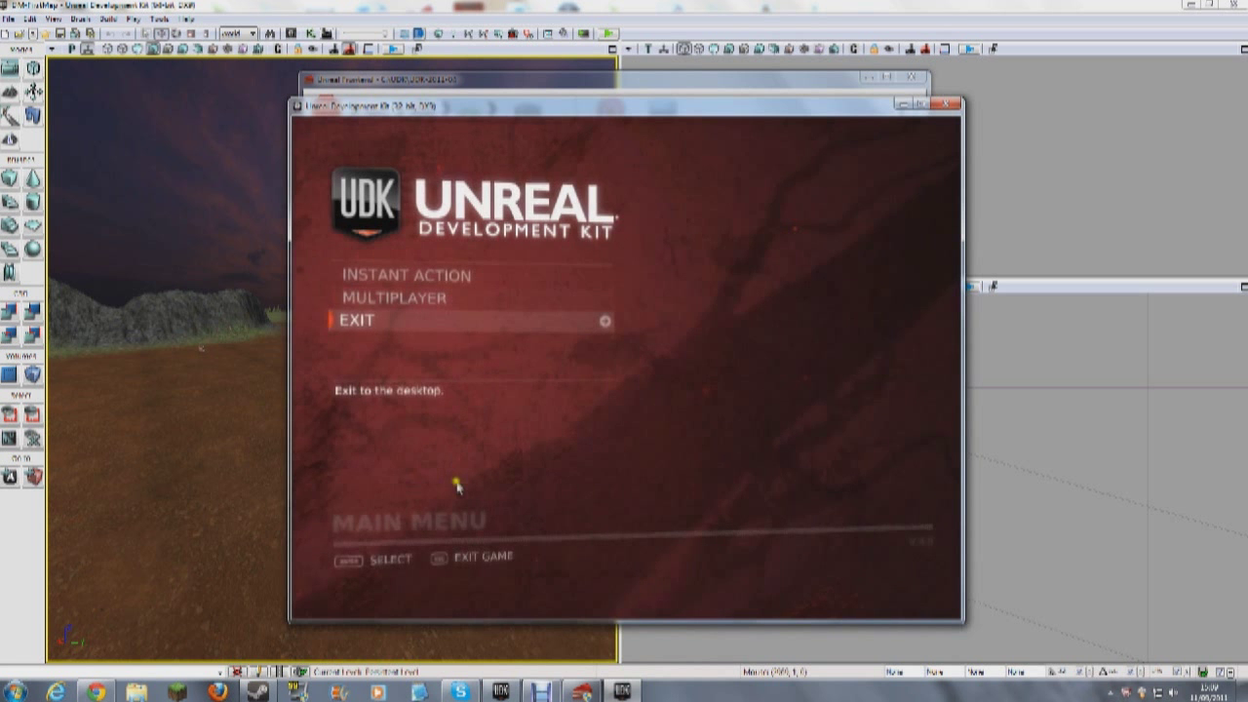
- Exit the game instance left running in front of Unreal Frontend
{"action": "key", "text": "Return"}
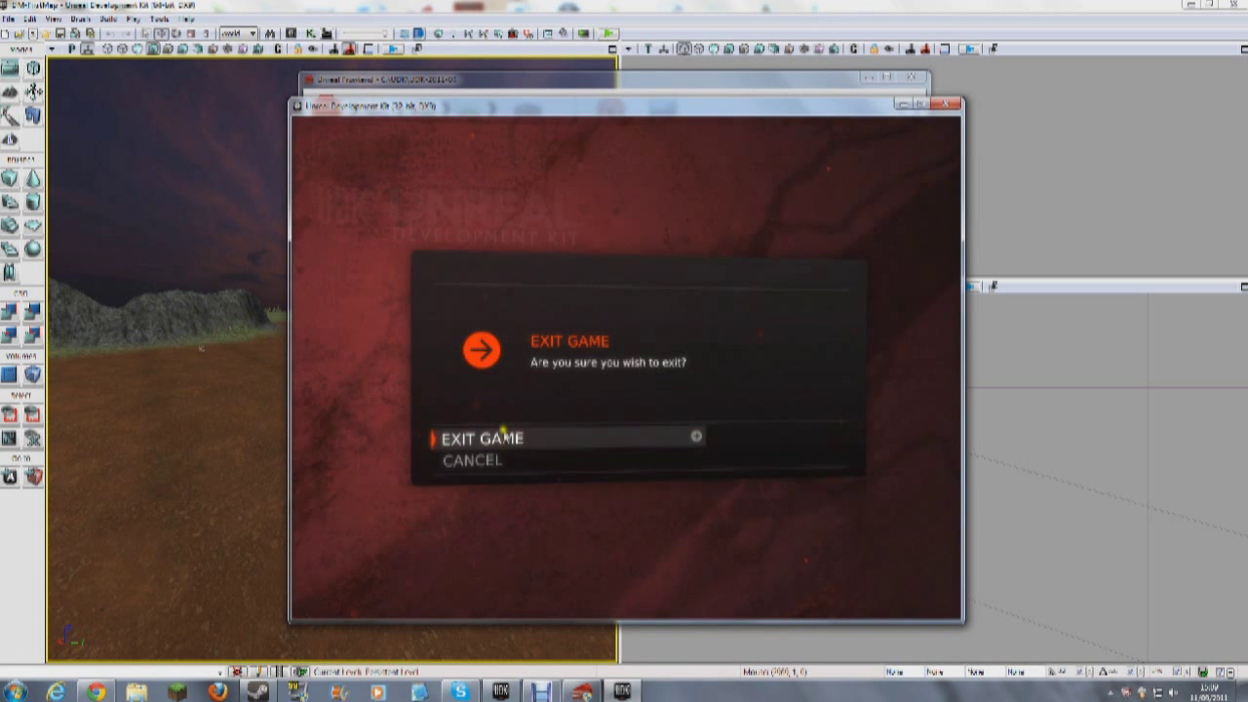
{"action": "left_click", "coordinate": [508, 441]}
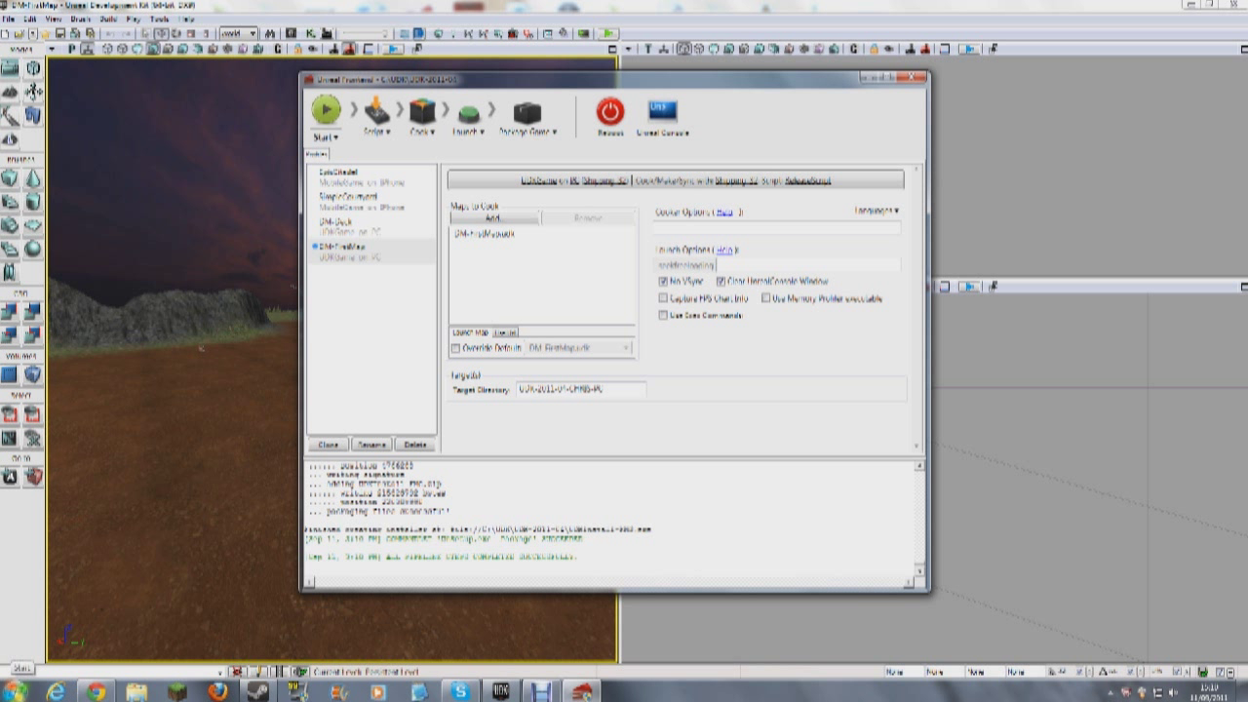
- Browse to the C:\UDK\UDK-2011-04 folder and select the packaged UDKInstall-FMG installer
{"action": "left_click", "coordinate": [14, 692]}
{"action": "left_click", "coordinate": [282, 521]}
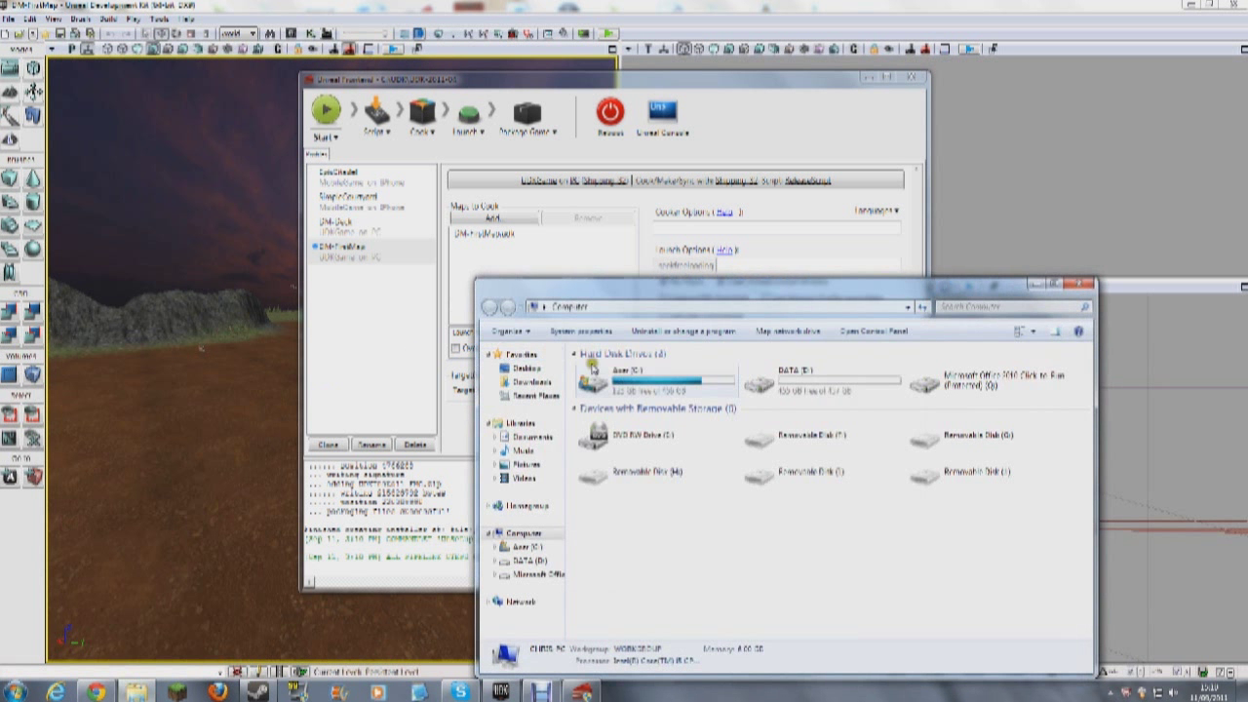
{"action": "double_click", "coordinate": [666, 371]}
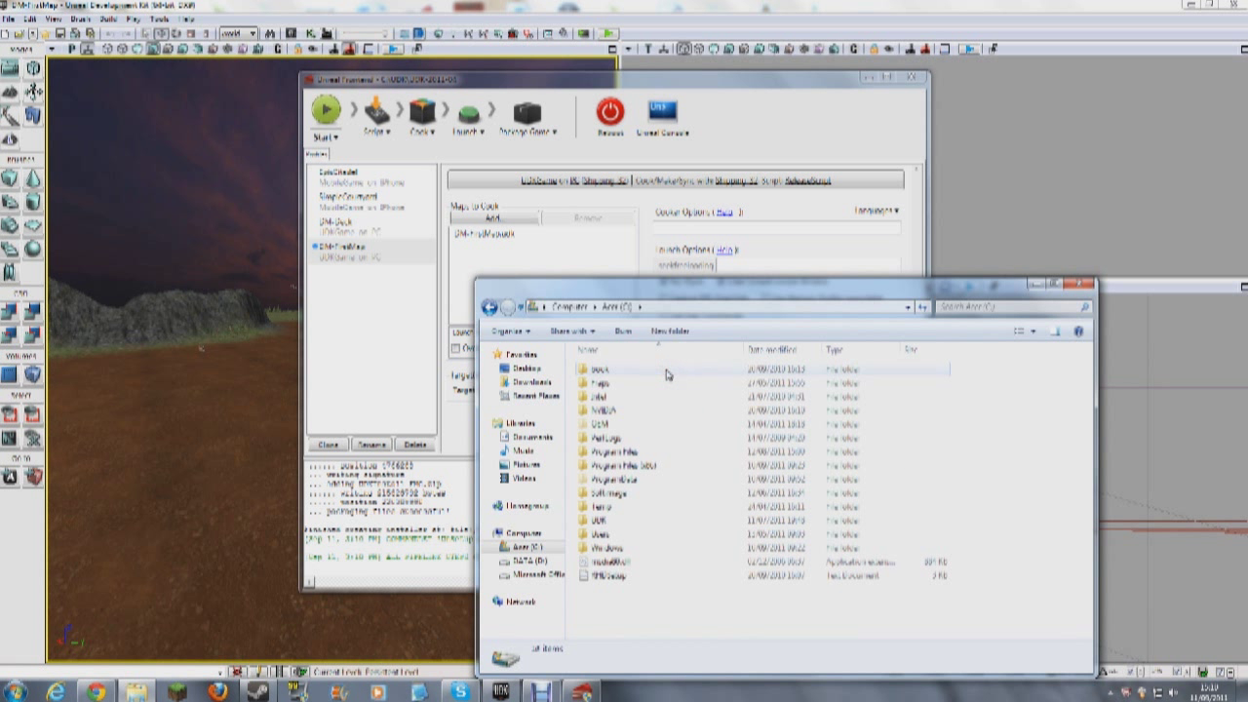
{"action": "left_click", "coordinate": [621, 522]}
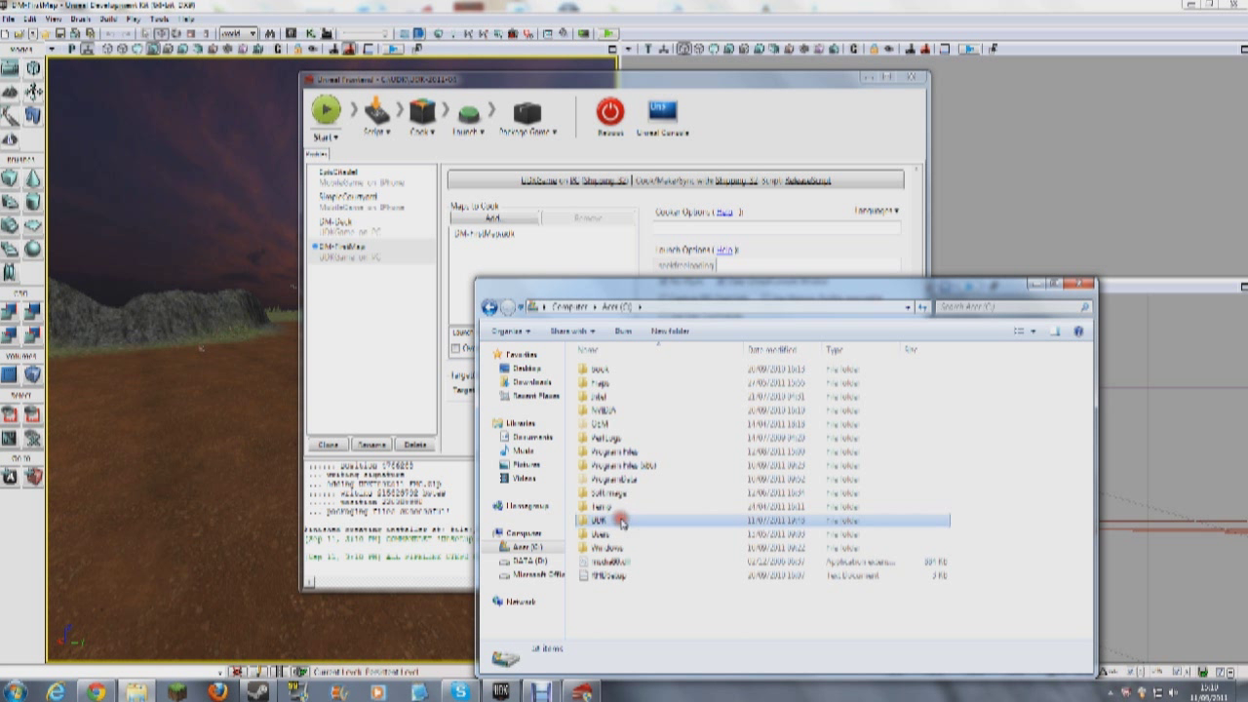
{"action": "double_click", "coordinate": [621, 522]}
{"action": "left_click_drag", "start_coordinate": [638, 290], "coordinate": [797, 230]}
{"action": "double_click", "coordinate": [599, 348]}
{"action": "left_click", "coordinate": [811, 378]}
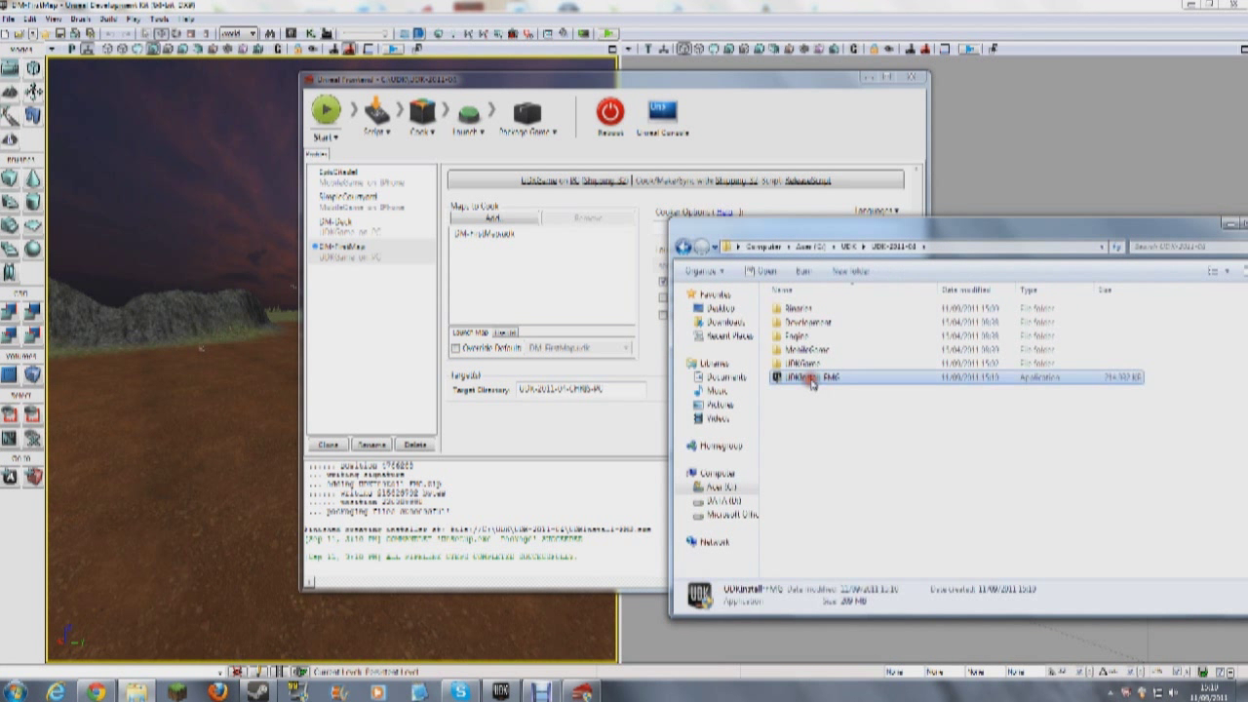
{"action": "left_click_drag", "start_coordinate": [849, 227], "coordinate": [595, 110]}
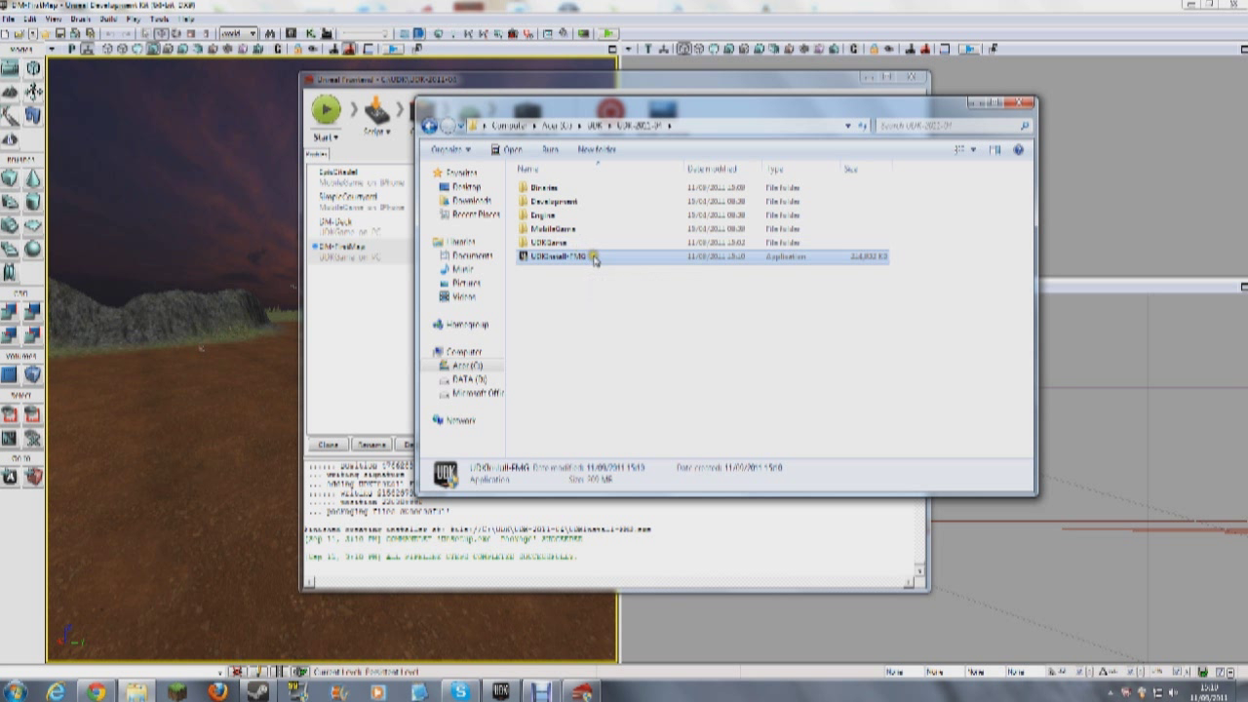
- Try to run the UDKInstall-FMG installer and check the running processes in Task Manager
{"action": "double_click", "coordinate": [592, 258]}
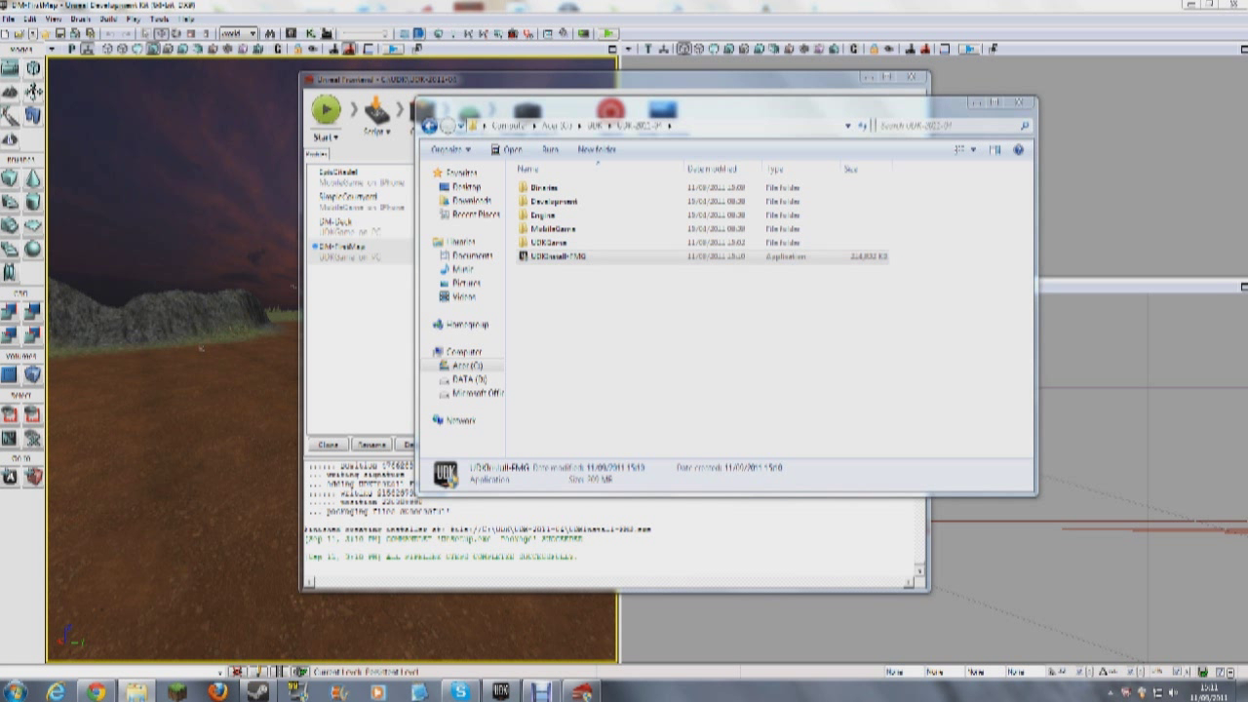
{"action": "key", "text": "ctrl+shift+Escape"}
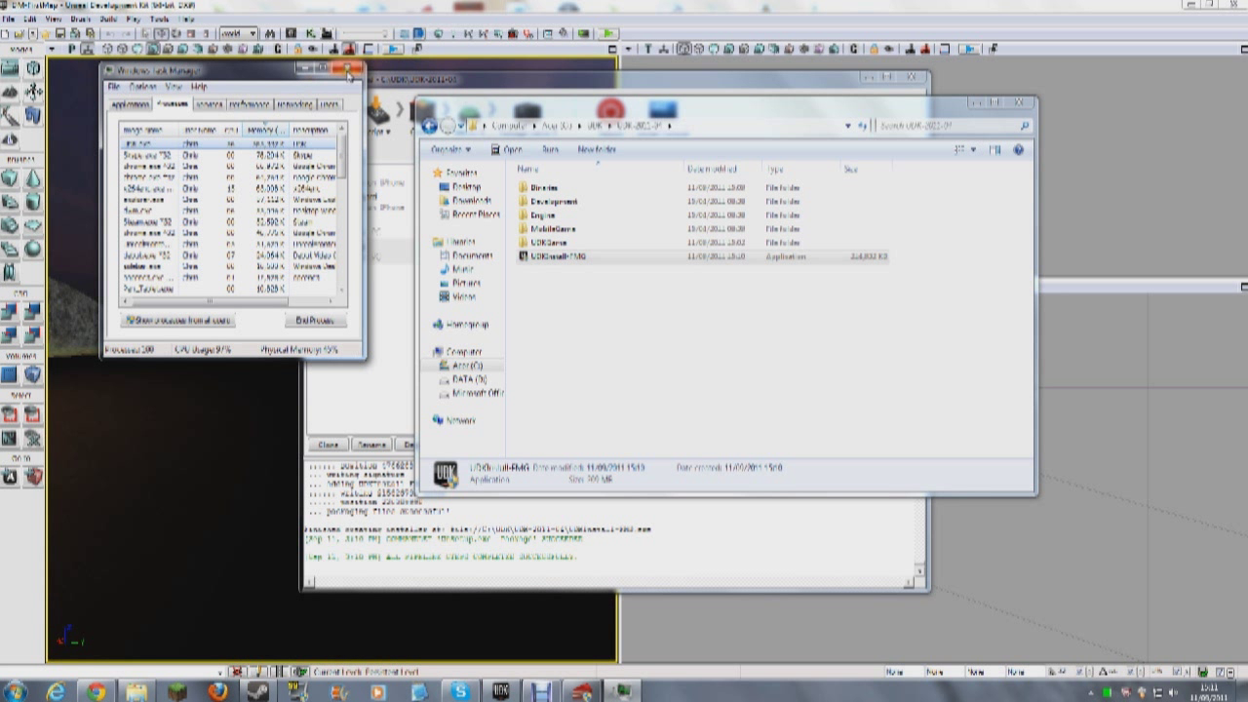
{"action": "left_click", "coordinate": [349, 69]}
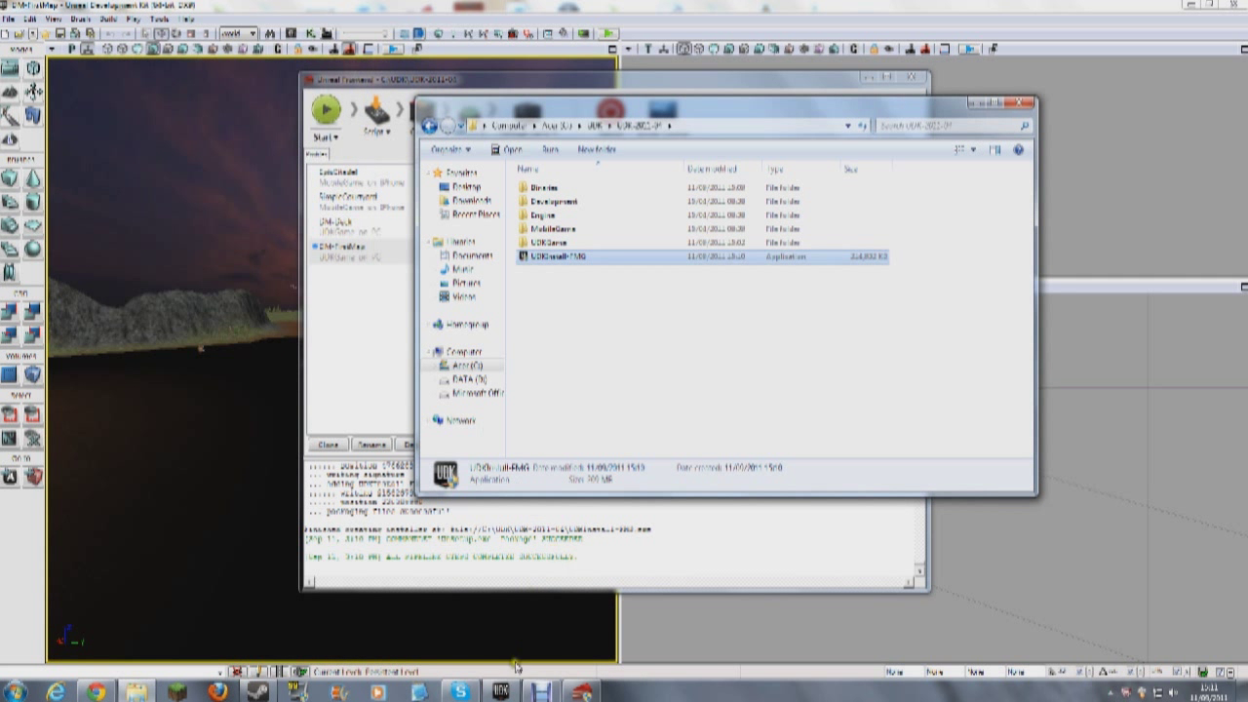
{"action": "left_click", "coordinate": [541, 692]}
{"action": "left_click", "coordinate": [541, 691]}
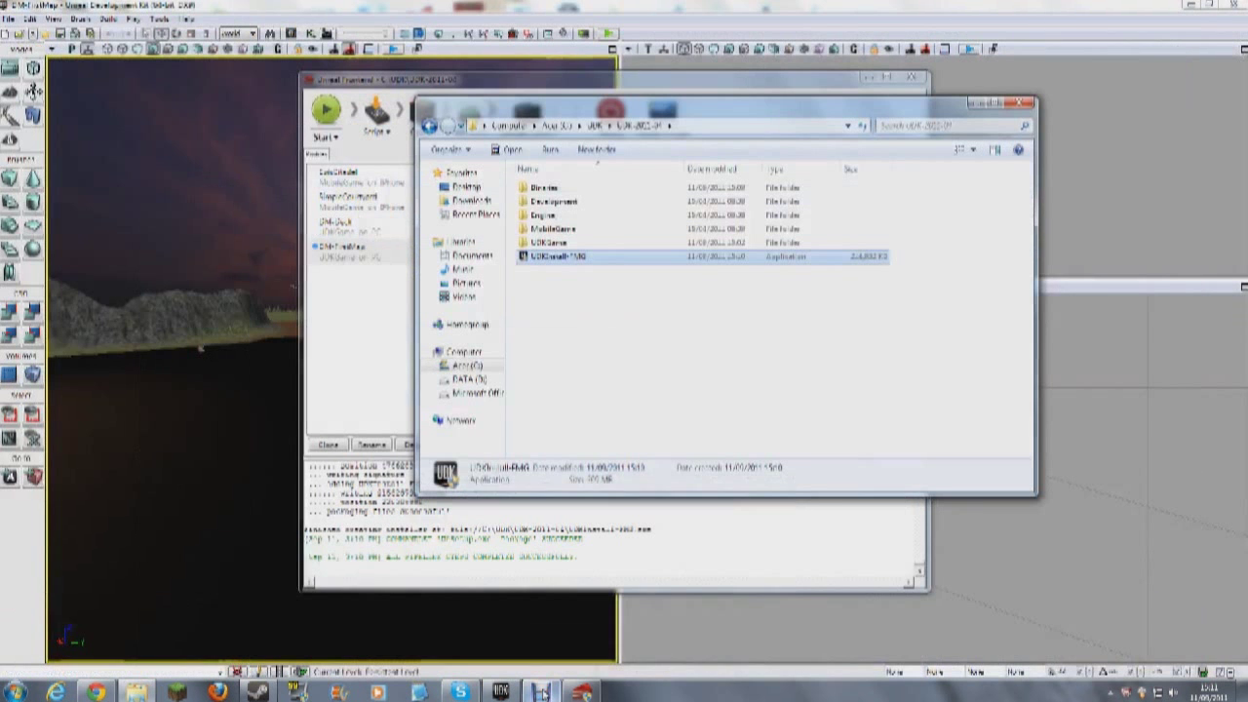
- Run the UDKInstall-FMG installer, accept the license agreement, and start the installation to C:\UDK\FirstMapGame
{"action": "left_click", "coordinate": [590, 255]}
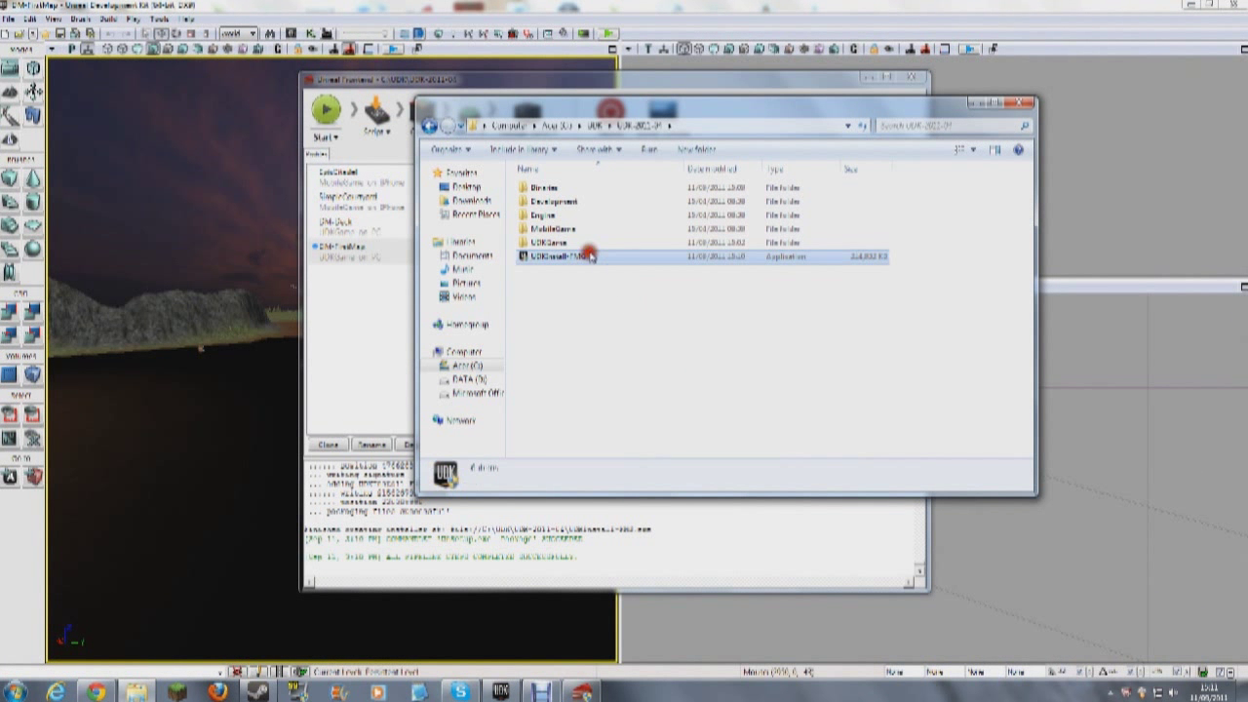
{"action": "double_click", "coordinate": [586, 256]}
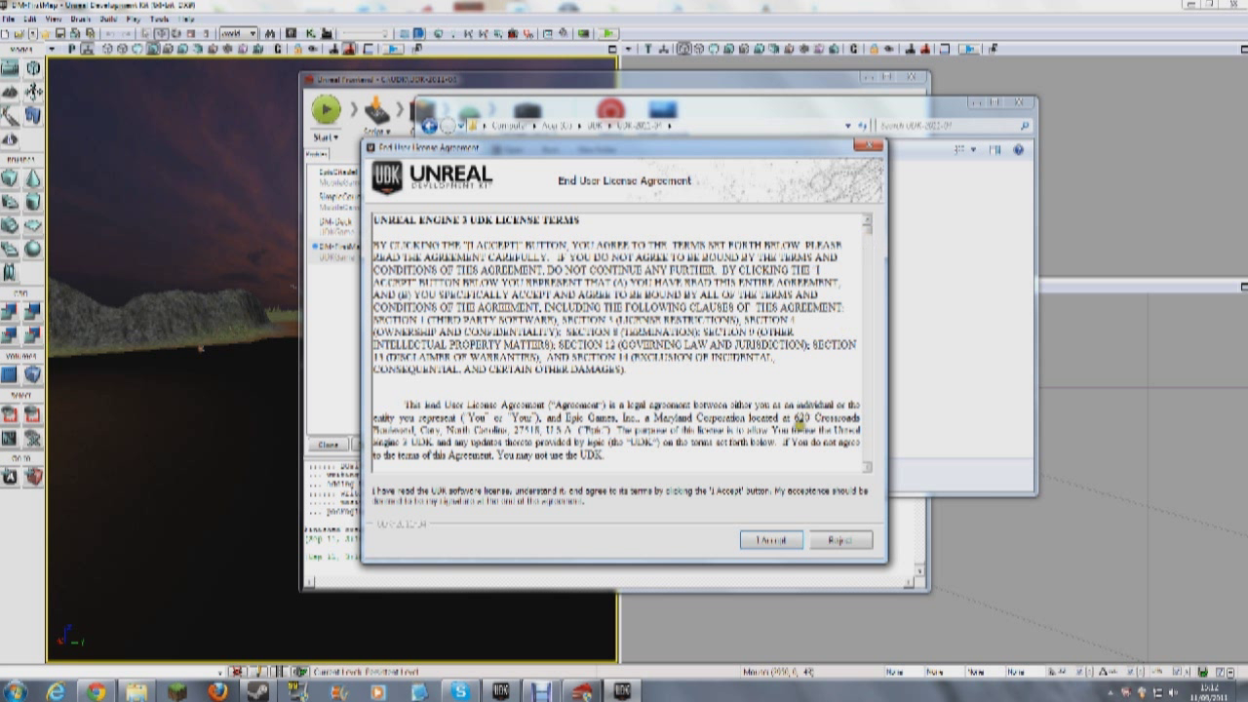
{"action": "left_click", "coordinate": [770, 541]}
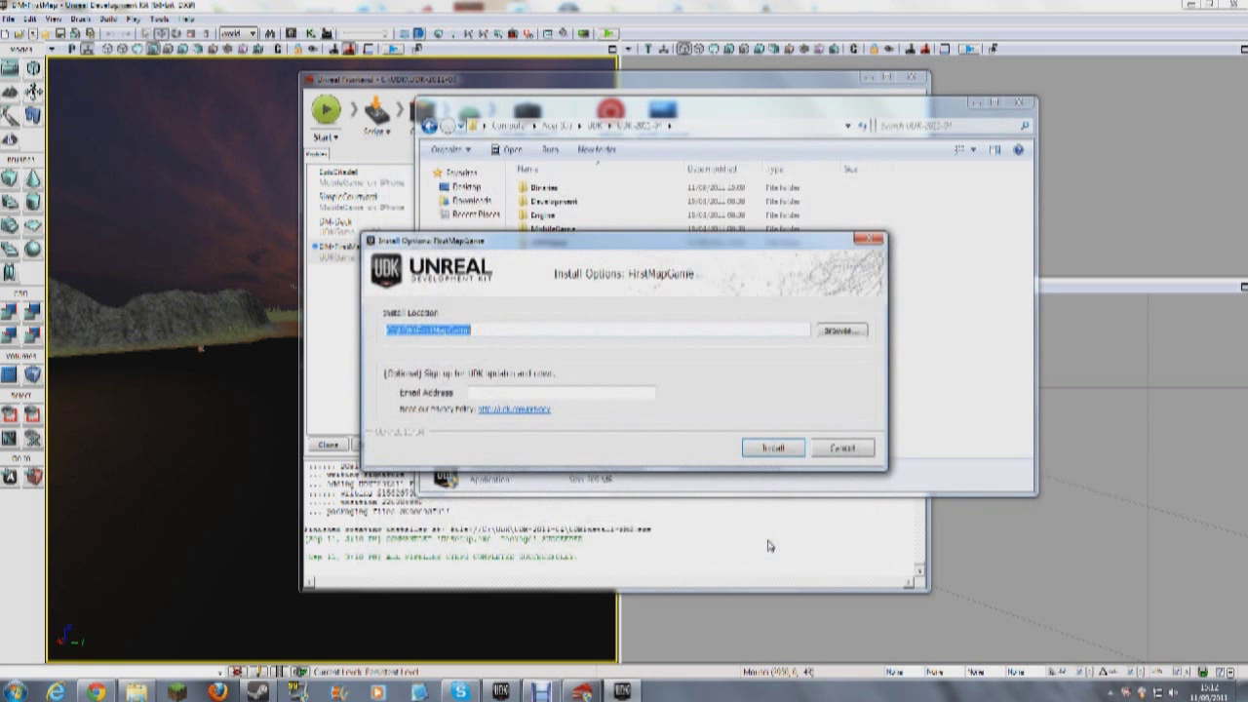
{"action": "left_click", "coordinate": [529, 335]}
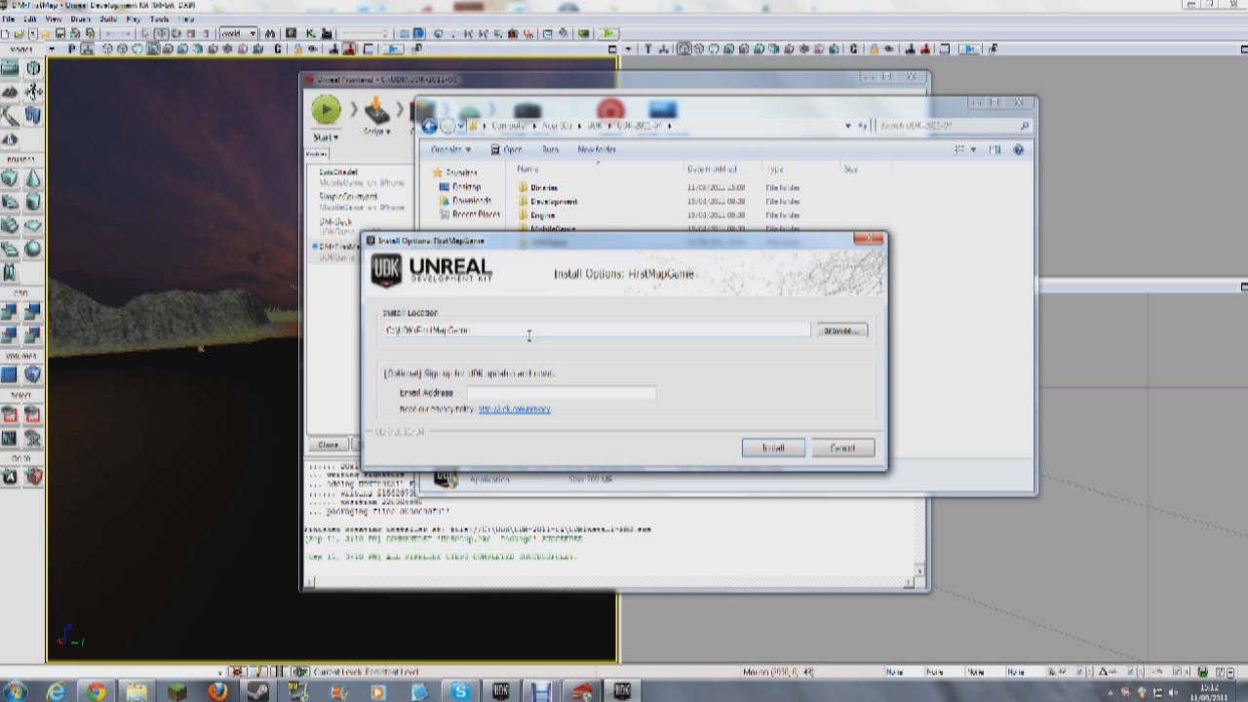
{"action": "left_click", "coordinate": [775, 450]}
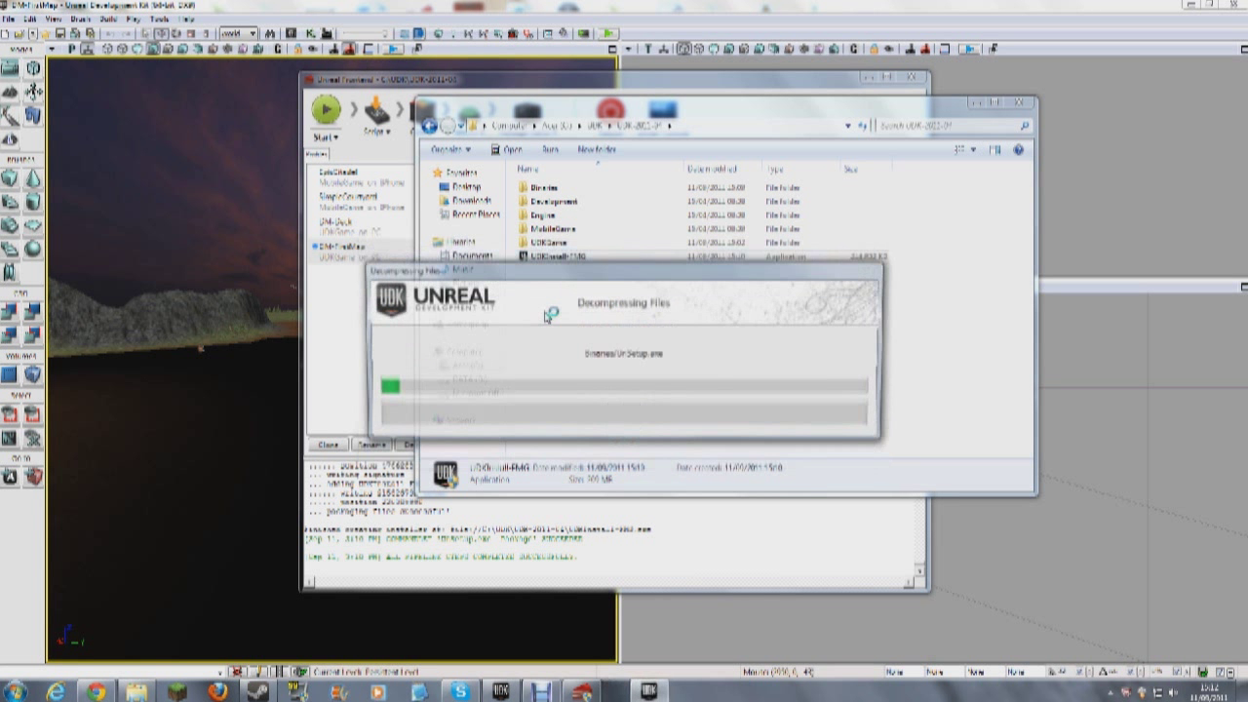
- Close the UDK-2011-04 folder window and finish the FirstMapGame installation with the Launch FirstMapGame option turned off
{"action": "left_click", "coordinate": [549, 312]}
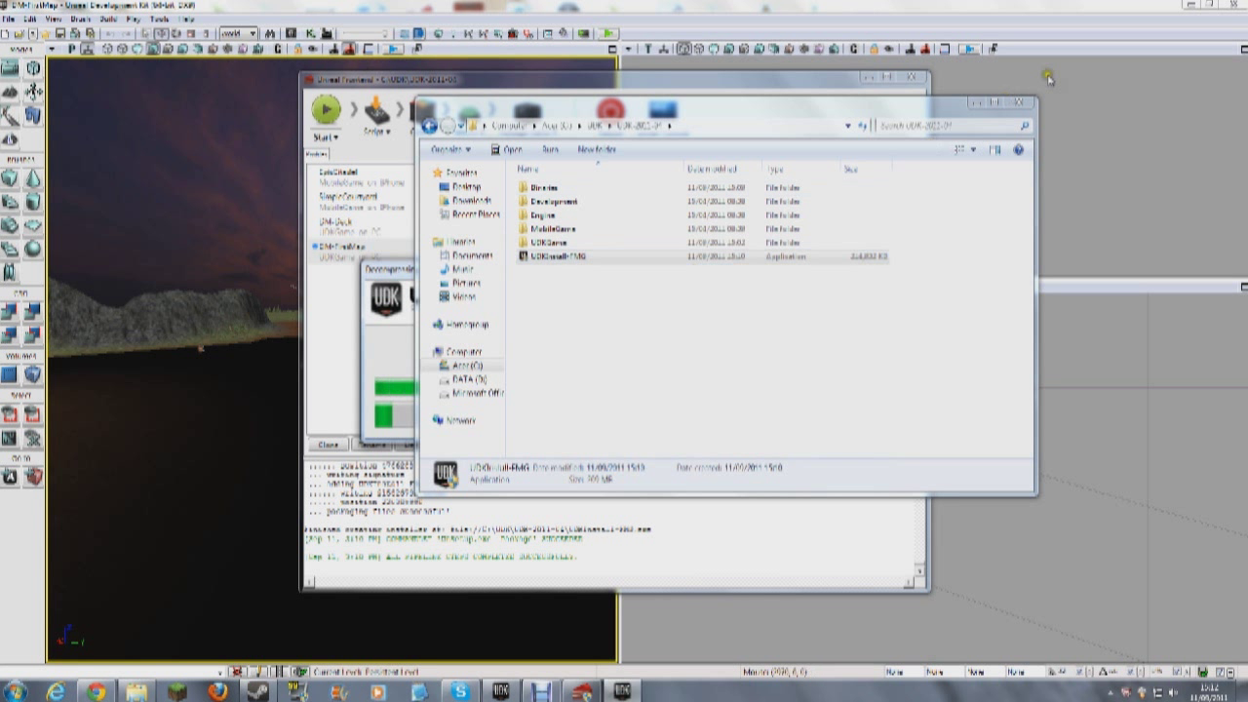
{"action": "left_click", "coordinate": [1022, 107]}
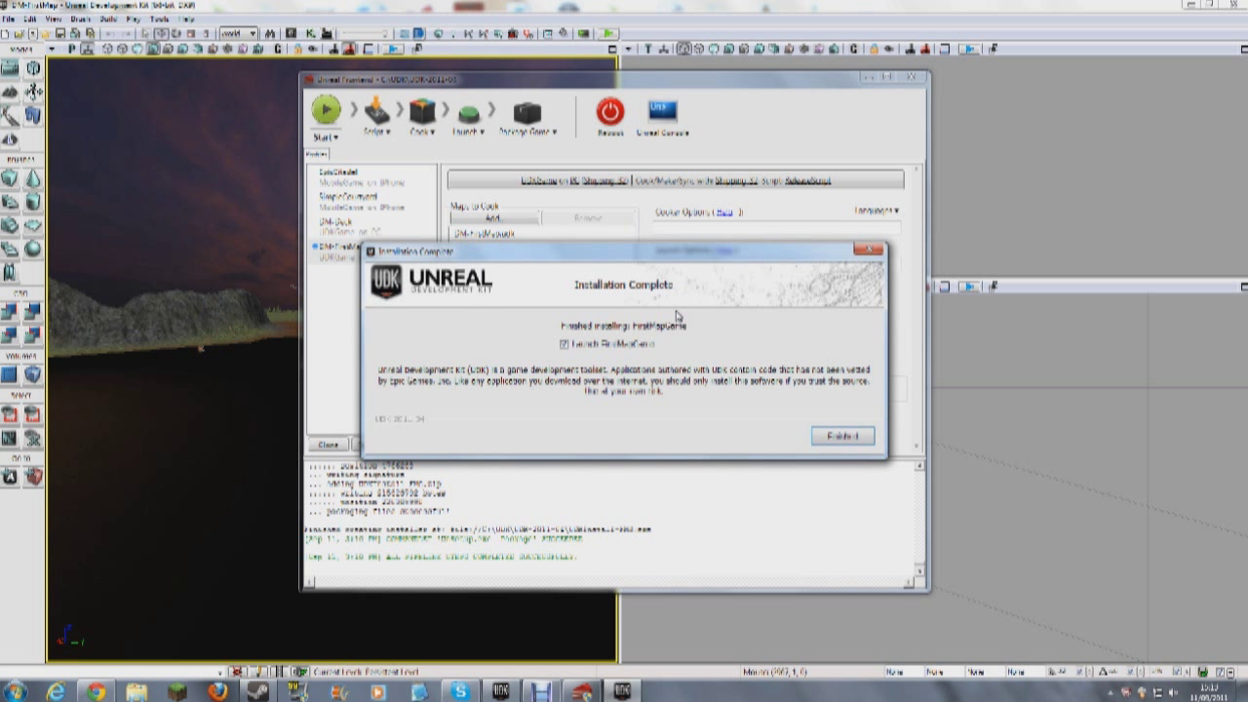
{"action": "left_click", "coordinate": [600, 344]}
{"action": "left_click", "coordinate": [841, 438]}
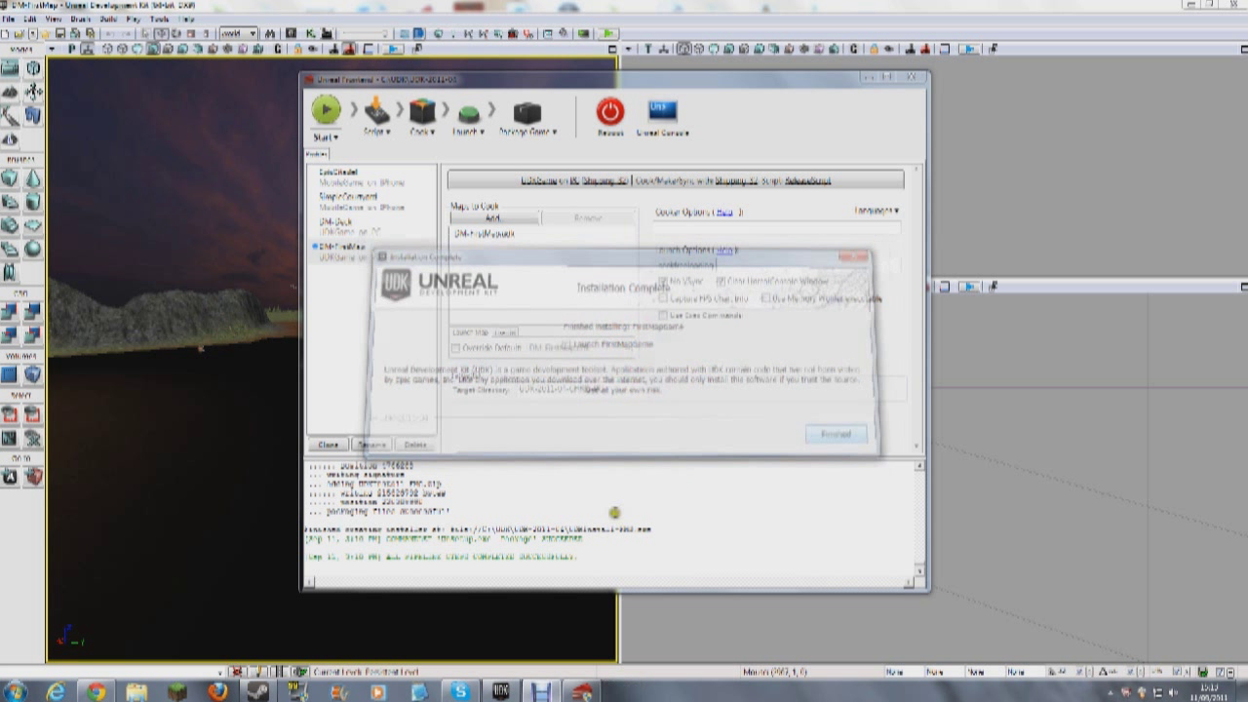
- Search the installed programs for FirstMap and launch FirstMapGame
{"action": "left_click", "coordinate": [20, 692]}
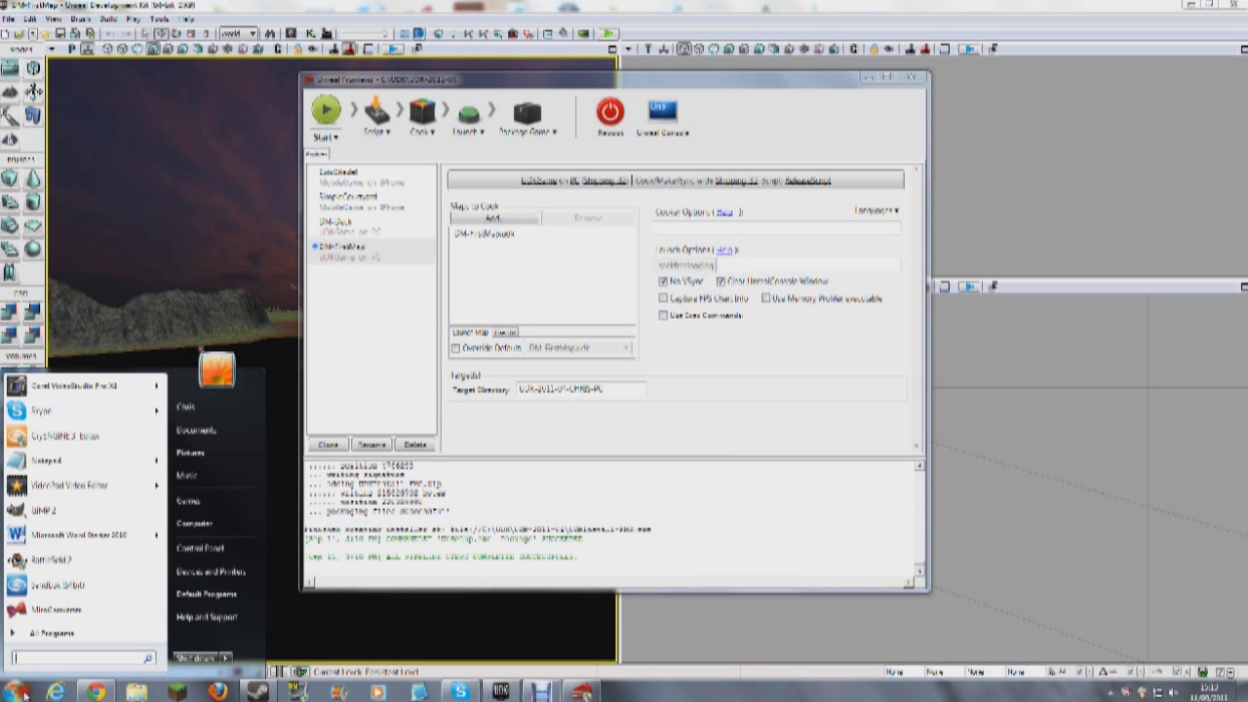
{"action": "left_click", "coordinate": [759, 493]}
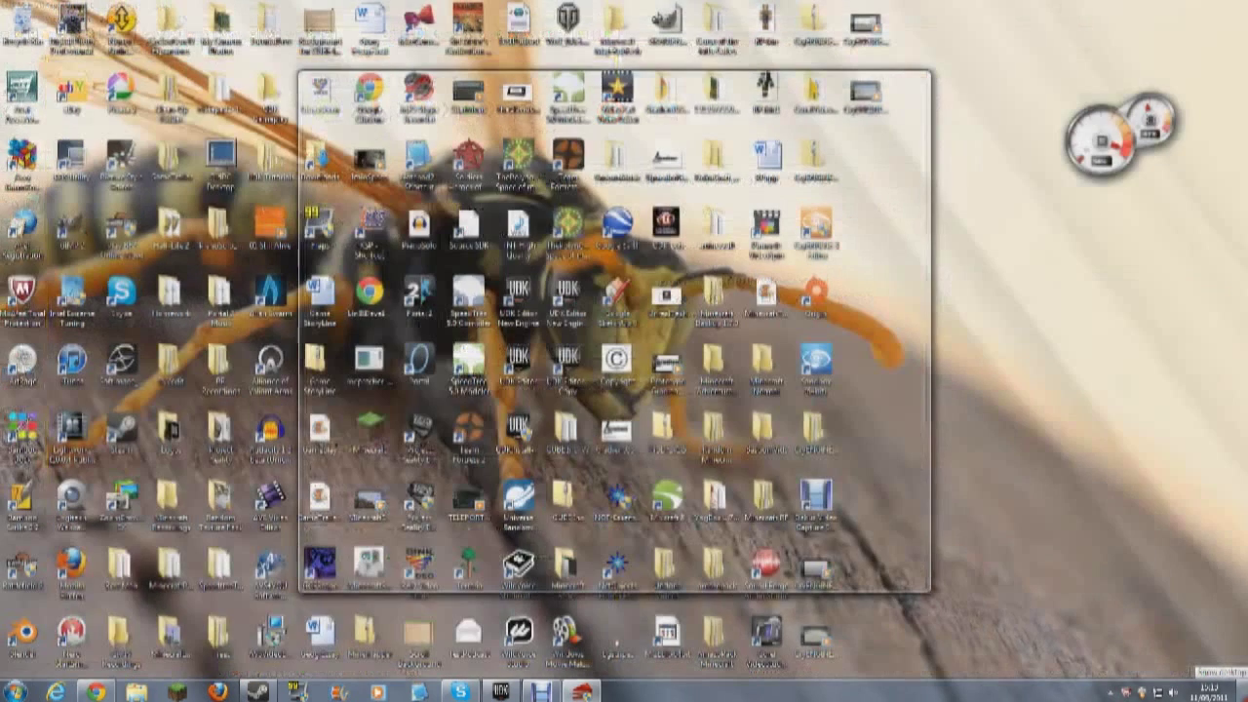
{"action": "mouse_move", "coordinate": [1243, 693]}
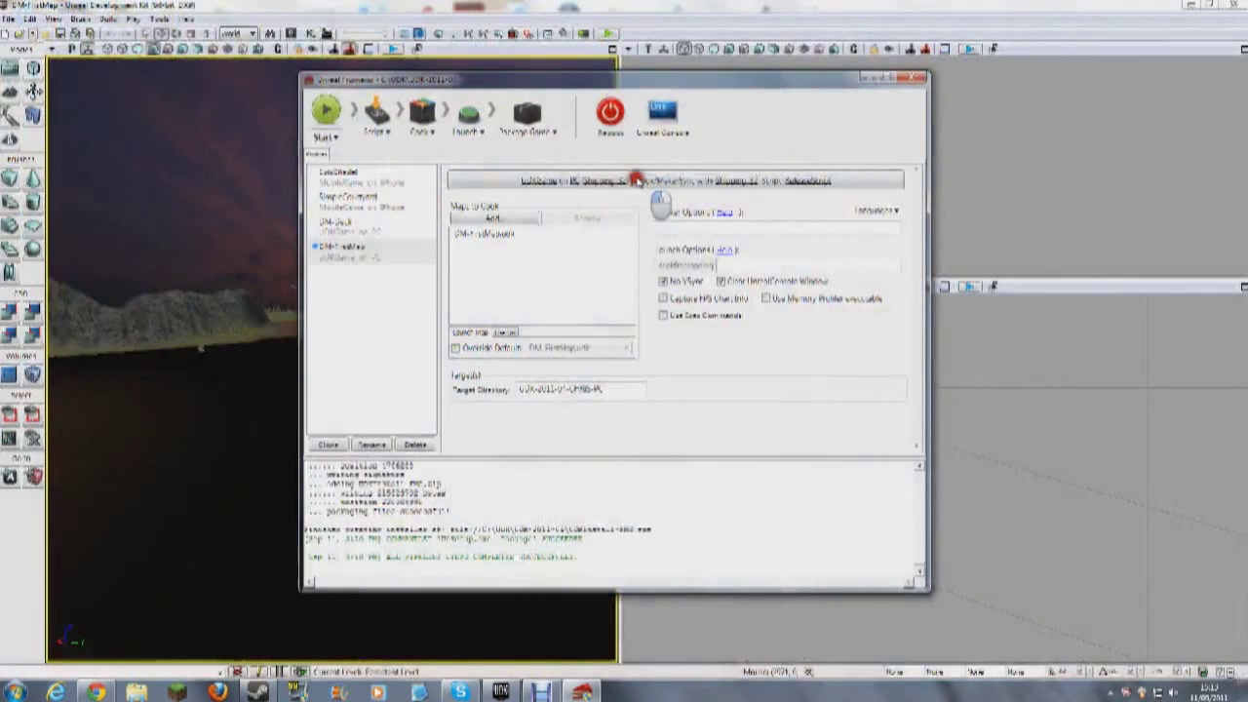
{"action": "left_click", "coordinate": [14, 692]}
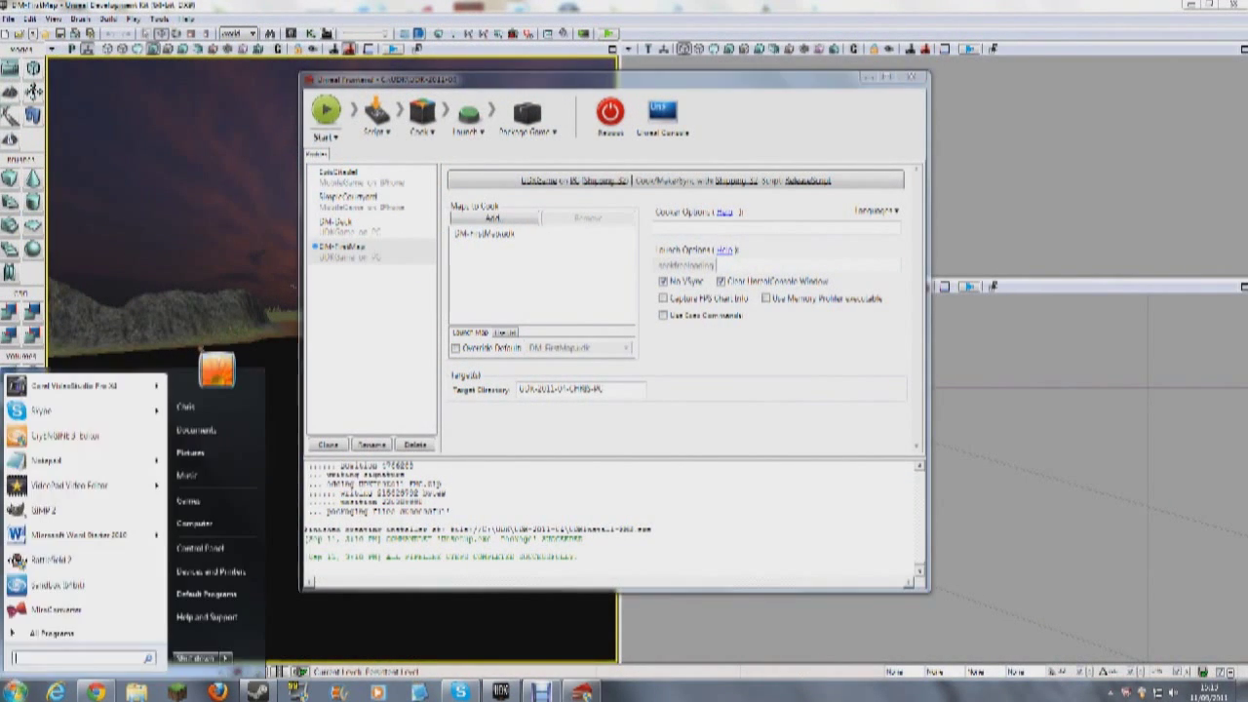
{"action": "type", "text": "FirstMap"}
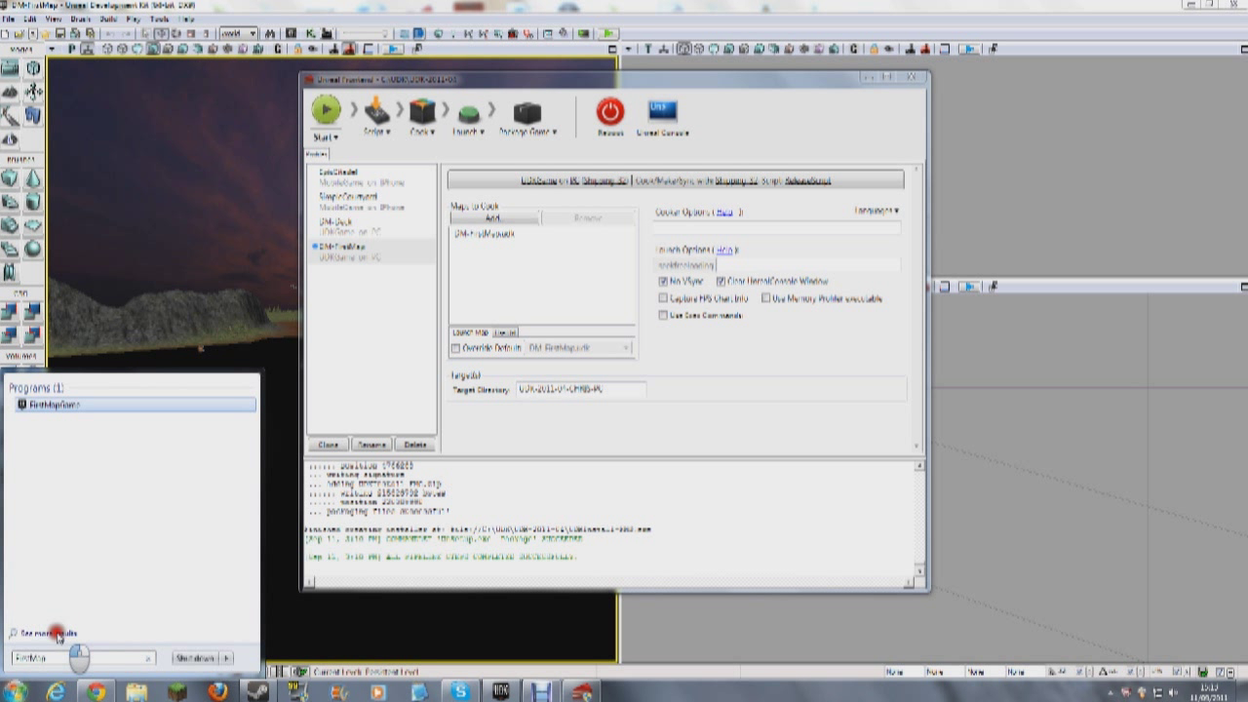
{"action": "left_click", "coordinate": [64, 404]}
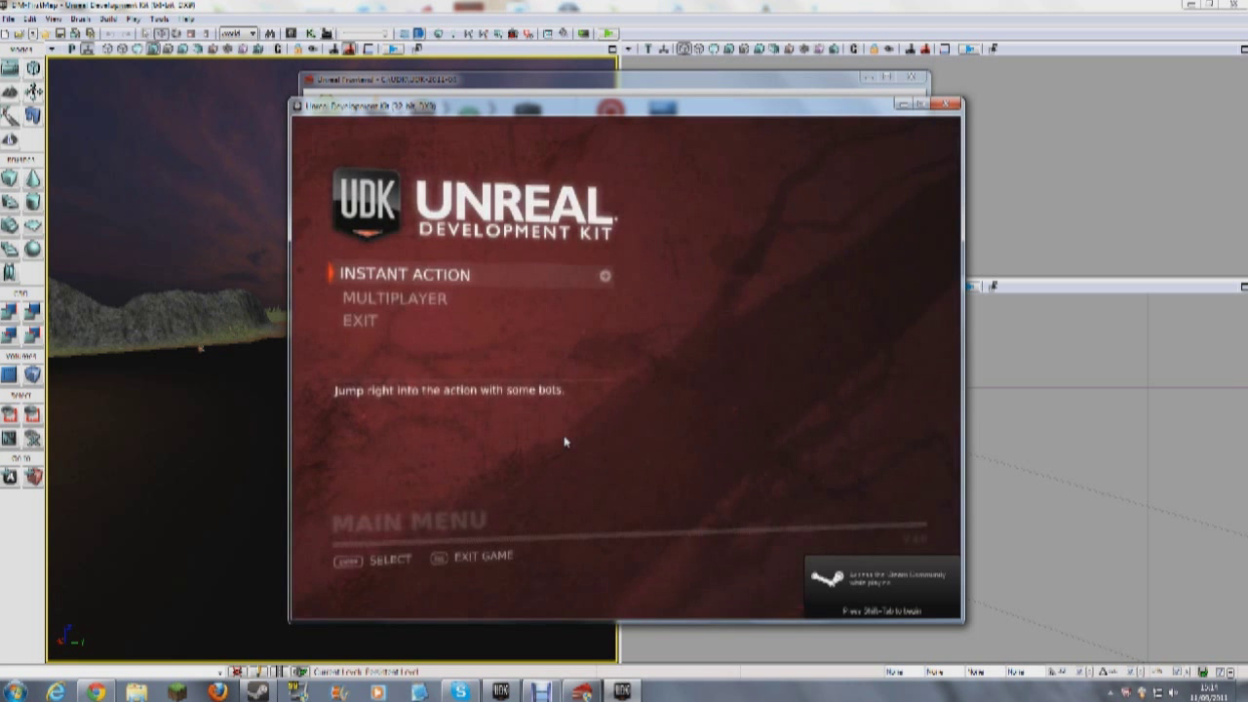
- Check the maps offered for Instant Action in the installed game, then exit the game
{"action": "left_click", "coordinate": [400, 275]}
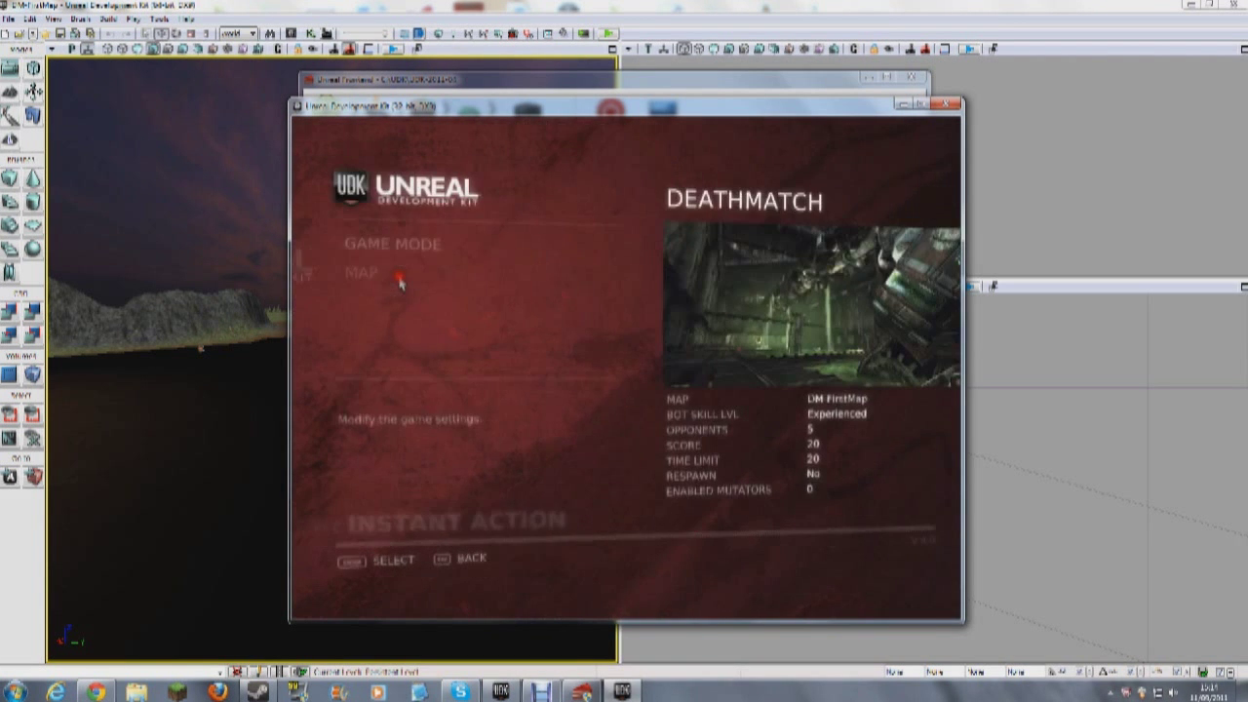
{"action": "left_click", "coordinate": [418, 250]}
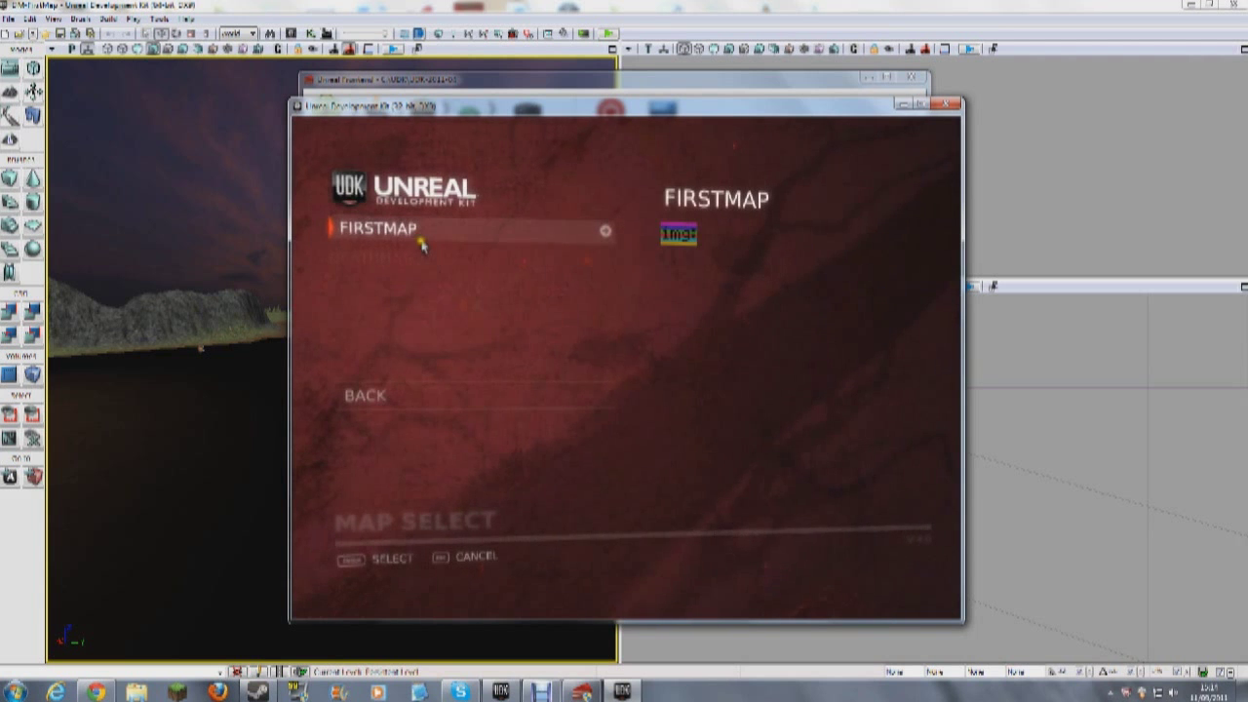
{"action": "left_click", "coordinate": [413, 405]}
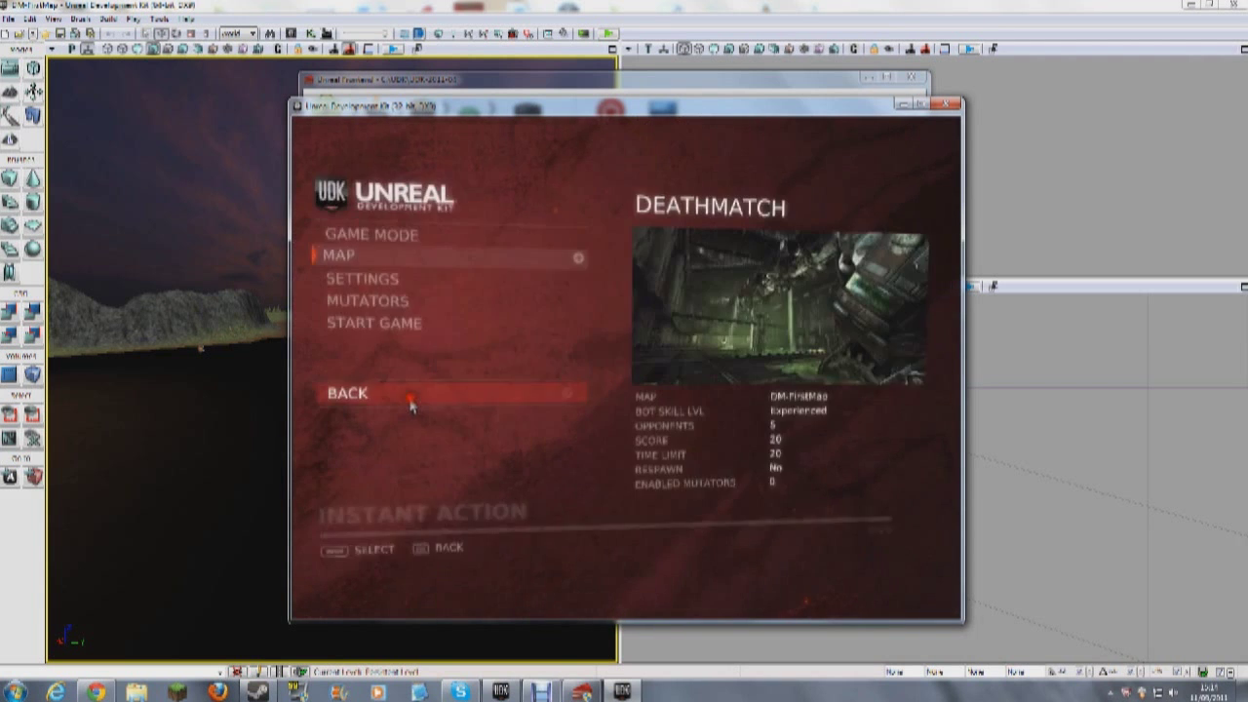
{"action": "left_click", "coordinate": [412, 406]}
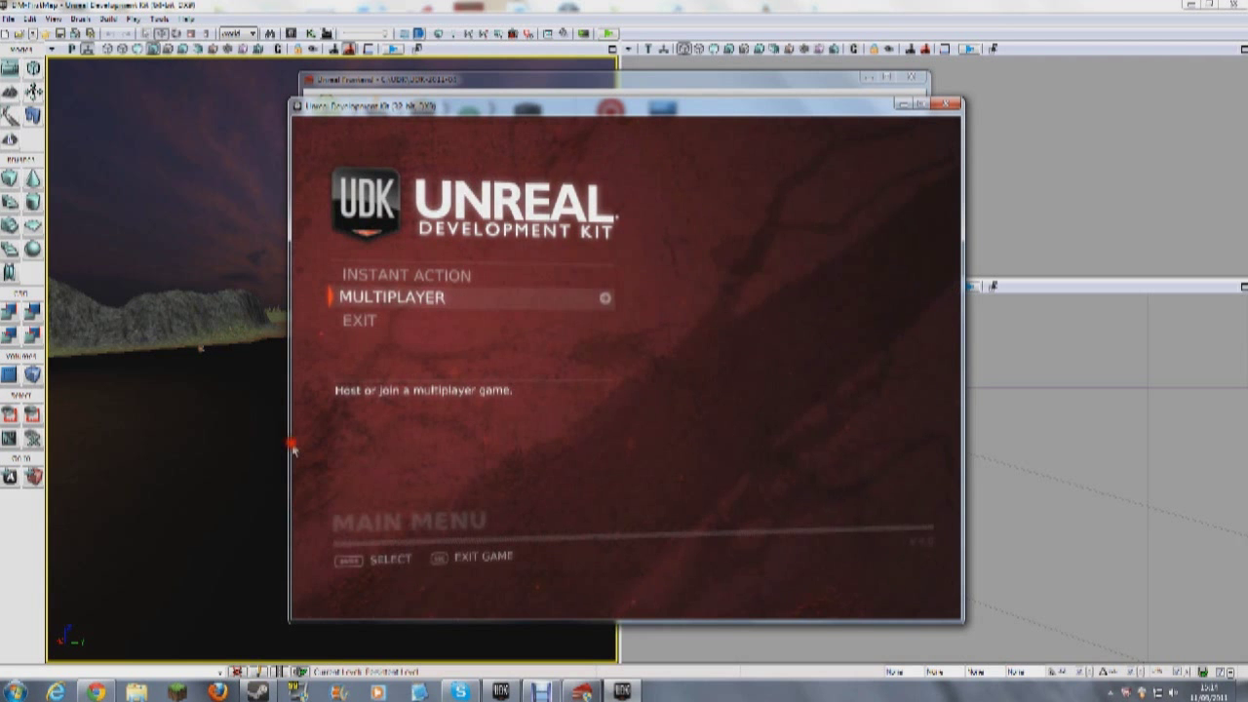
{"action": "key", "text": "Escape"}
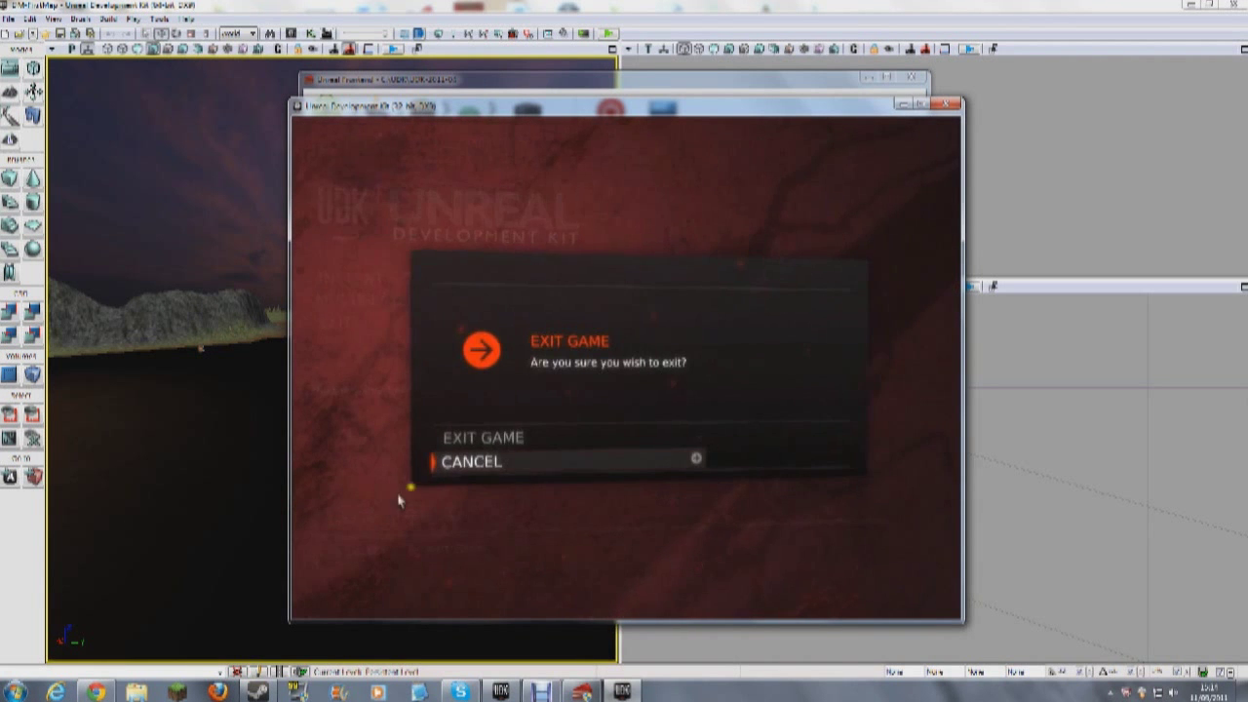
{"action": "left_click", "coordinate": [482, 440]}
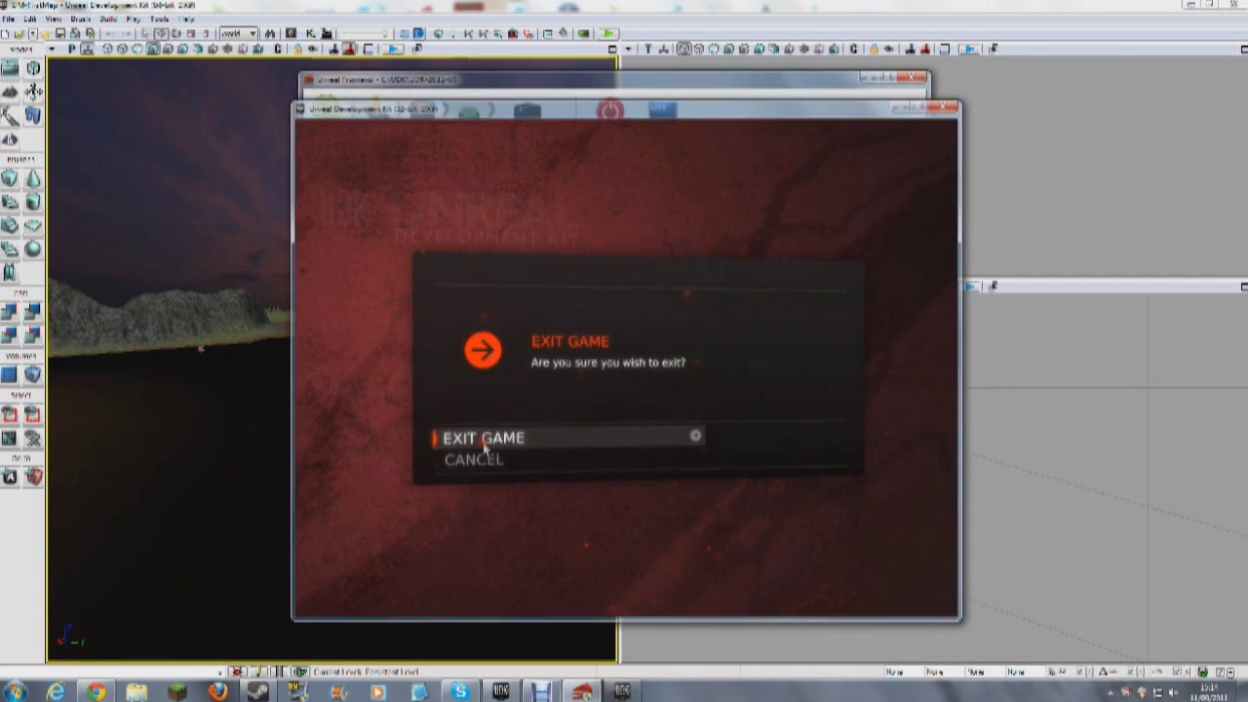